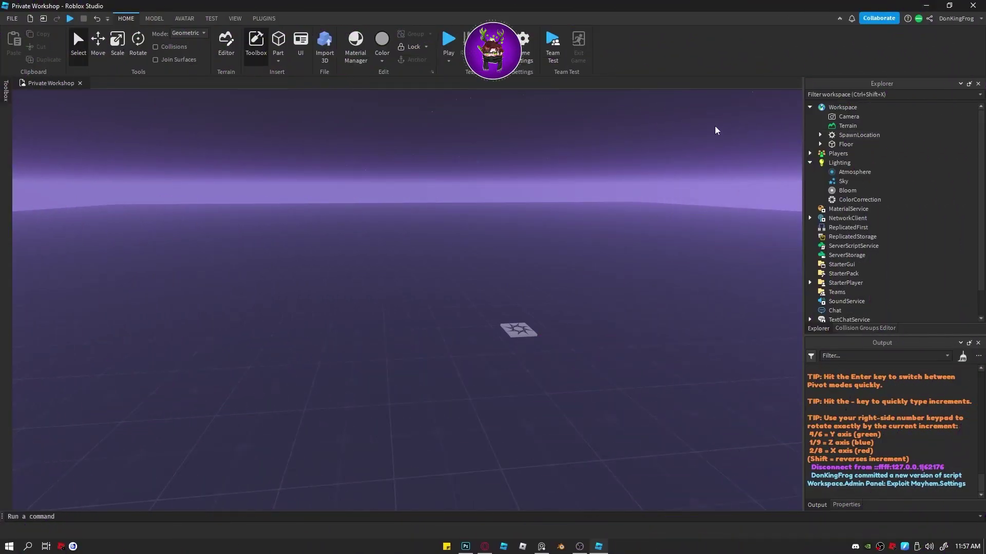
- Insert 'Exploiter Mayhem - Admin Panel.rbxm' from file into Workspace
{"action": "right_click", "coordinate": [840, 108]}
{"action": "left_click", "coordinate": [876, 371]}
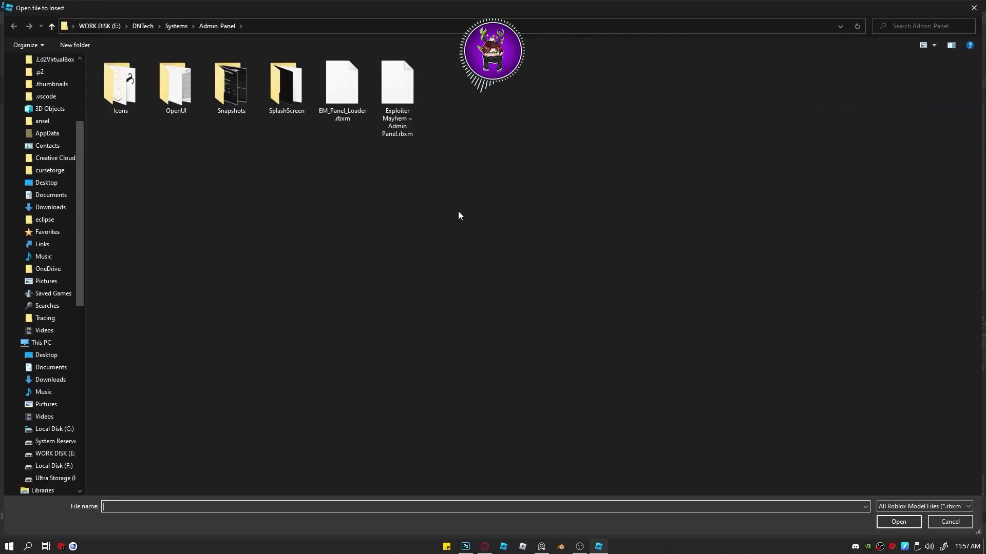
{"action": "double_click", "coordinate": [414, 110]}
- Expand the admin panel folder and open its Settings script for editing
{"action": "left_click", "coordinate": [683, 216]}
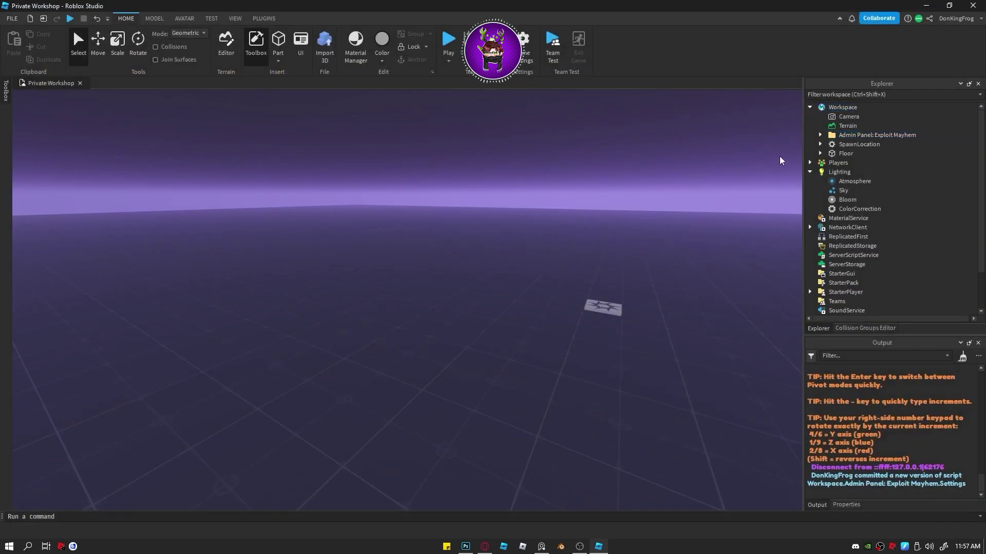
{"action": "left_click", "coordinate": [819, 135]}
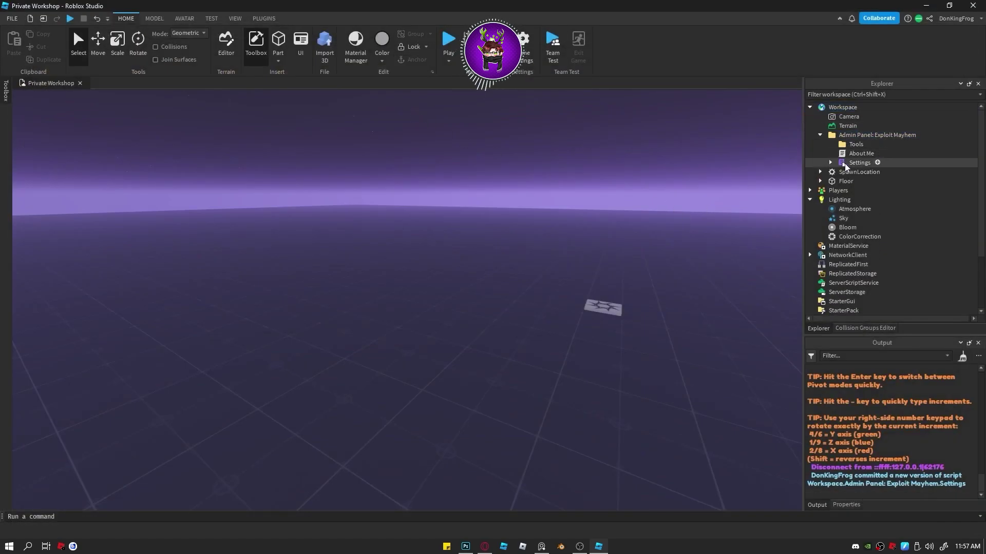
{"action": "left_click", "coordinate": [846, 163]}
{"action": "double_click", "coordinate": [845, 163]}
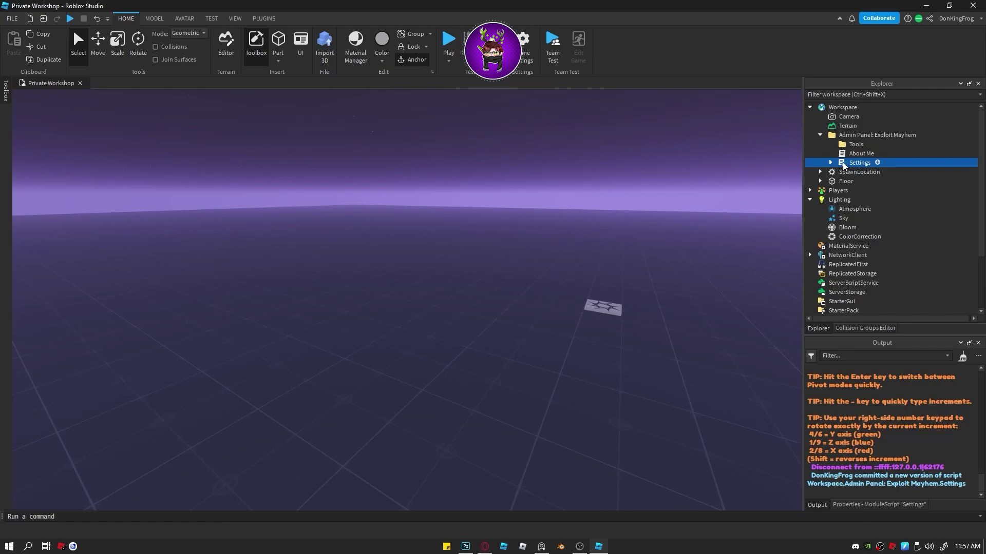
- Enter your user ID and username inside the Head Admin braces of the Settings script
{"action": "left_click", "coordinate": [482, 185]}
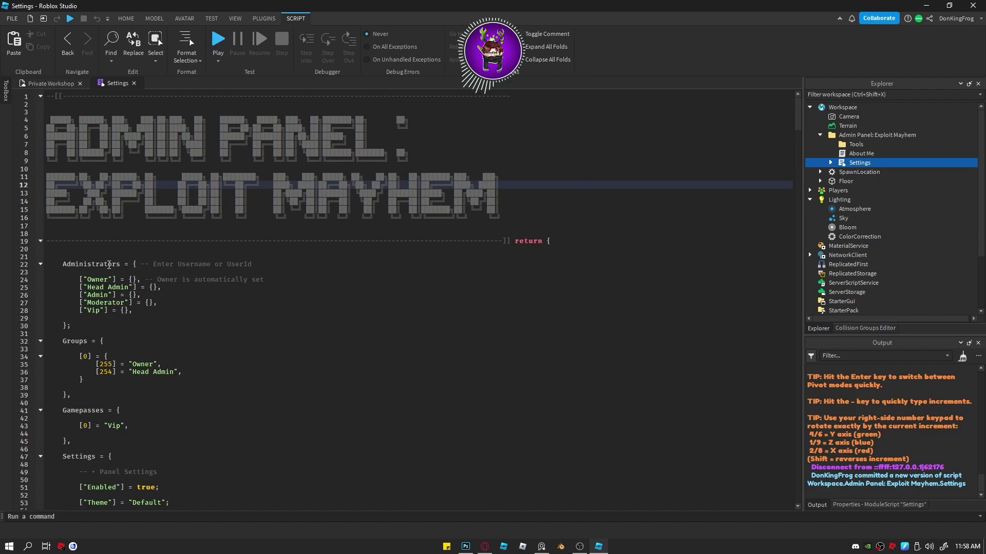
{"action": "double_click", "coordinate": [92, 264]}
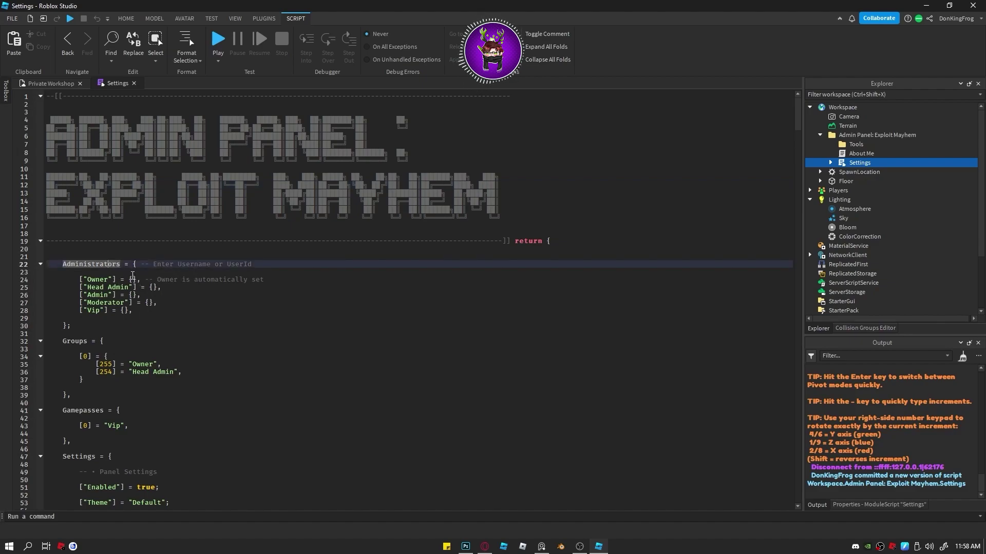
{"action": "left_click", "coordinate": [139, 279]}
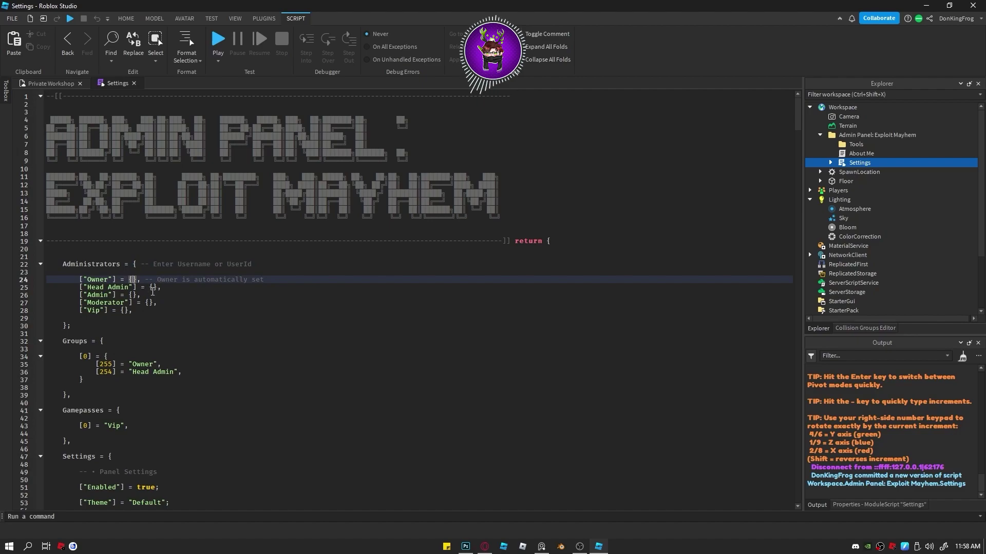
{"action": "left_click", "coordinate": [154, 288]}
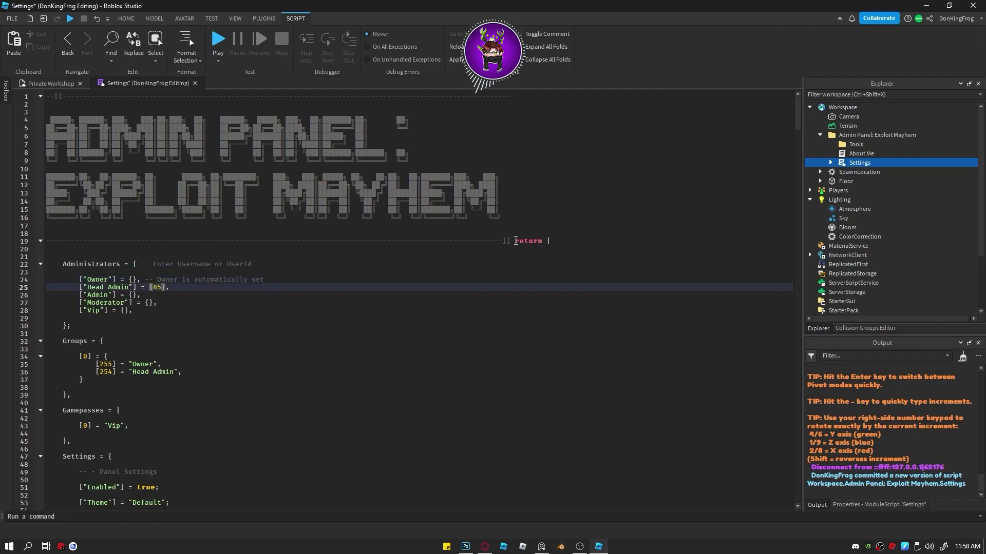
{"action": "type", "text": "851917460, \"DonKingFrog"}
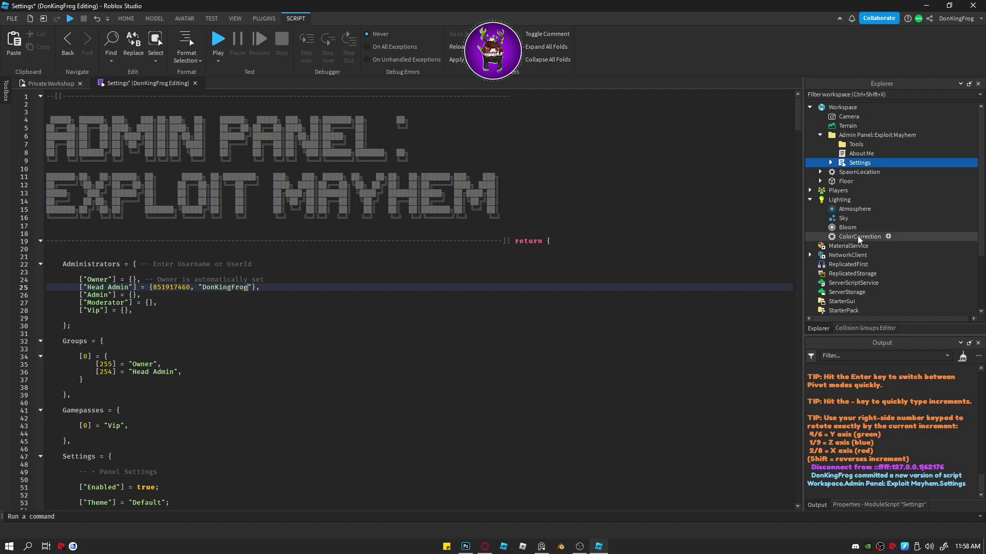
{"action": "left_click", "coordinate": [273, 371]}
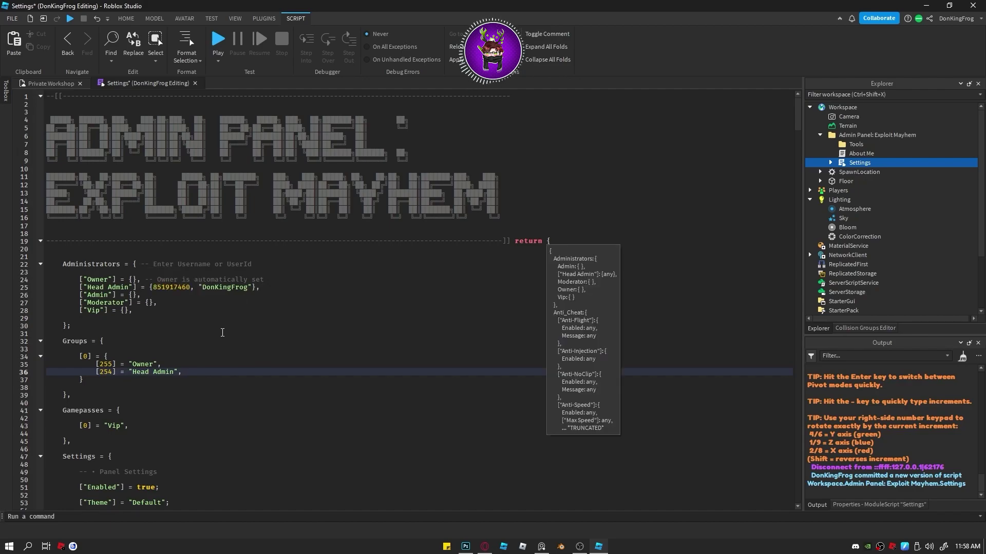
- Replace the Groups entry's group ID 0 with 123456789
{"action": "scroll", "coordinate": [206, 287], "scroll_direction": "down", "scroll_amount": 1}
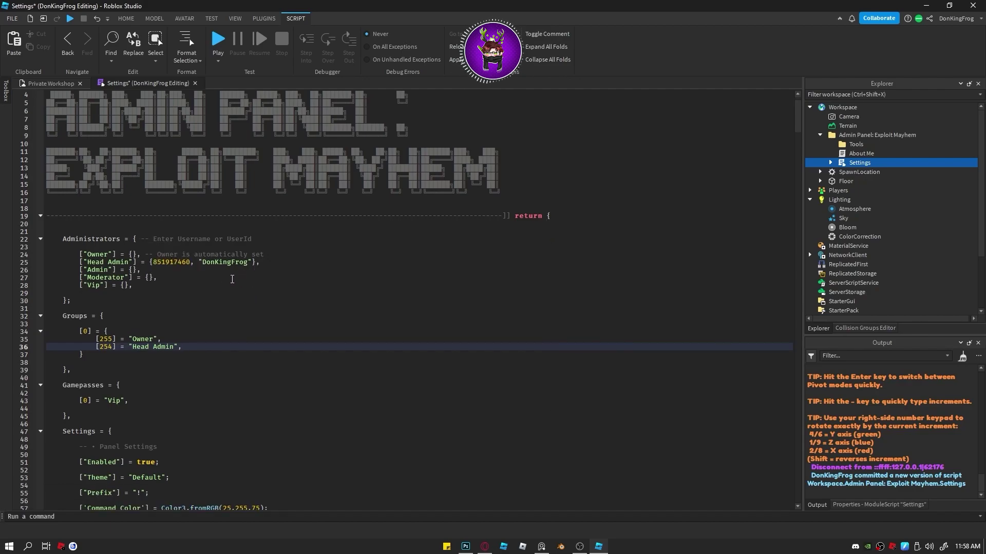
{"action": "scroll", "coordinate": [129, 283], "scroll_direction": "down", "scroll_amount": 2}
{"action": "double_click", "coordinate": [65, 269]}
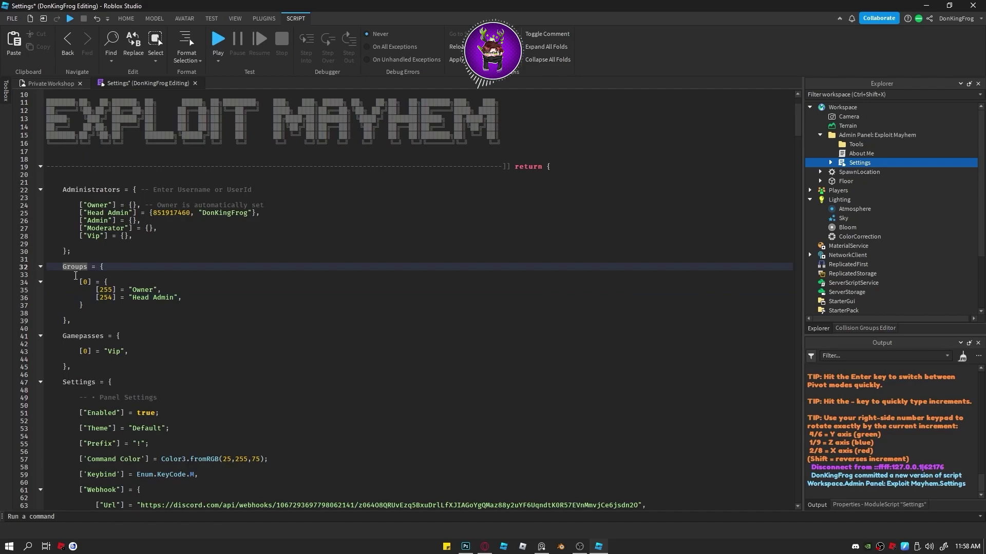
{"action": "double_click", "coordinate": [85, 282]}
{"action": "type", "text": "123456789"}
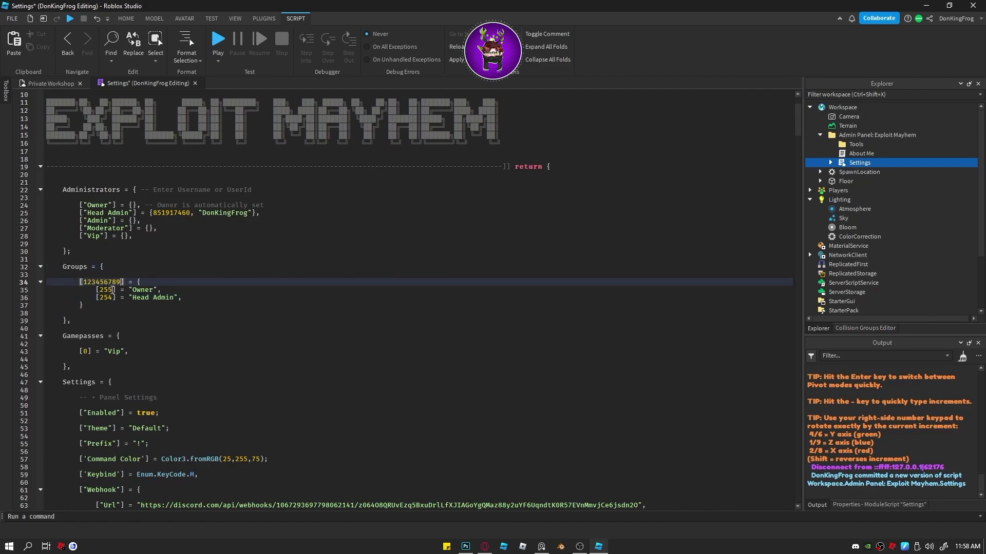
- Rename the Head Admin rank to Moderator
{"action": "double_click", "coordinate": [143, 290]}
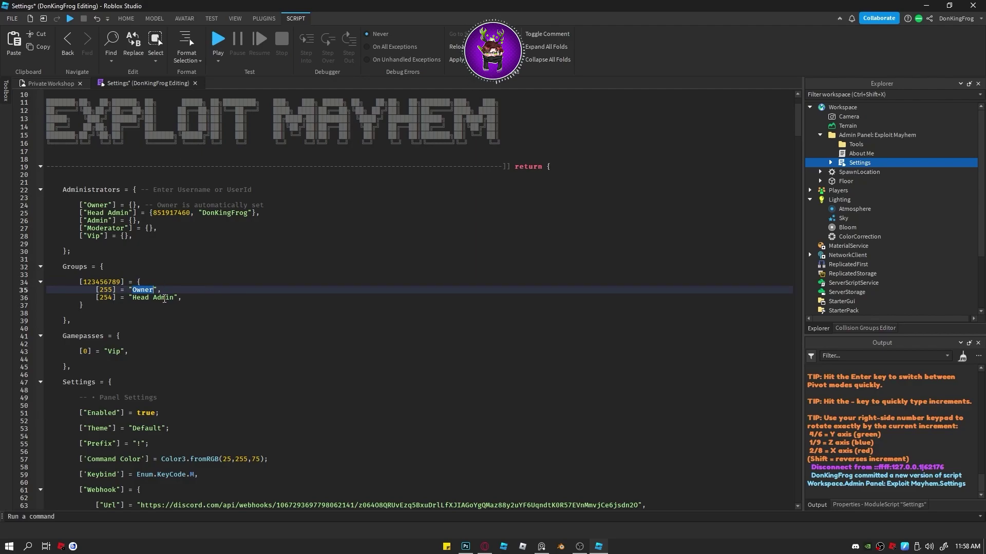
{"action": "double_click", "coordinate": [141, 298]}
{"action": "key", "text": "BackSpace"}
{"action": "key", "text": "Delete"}
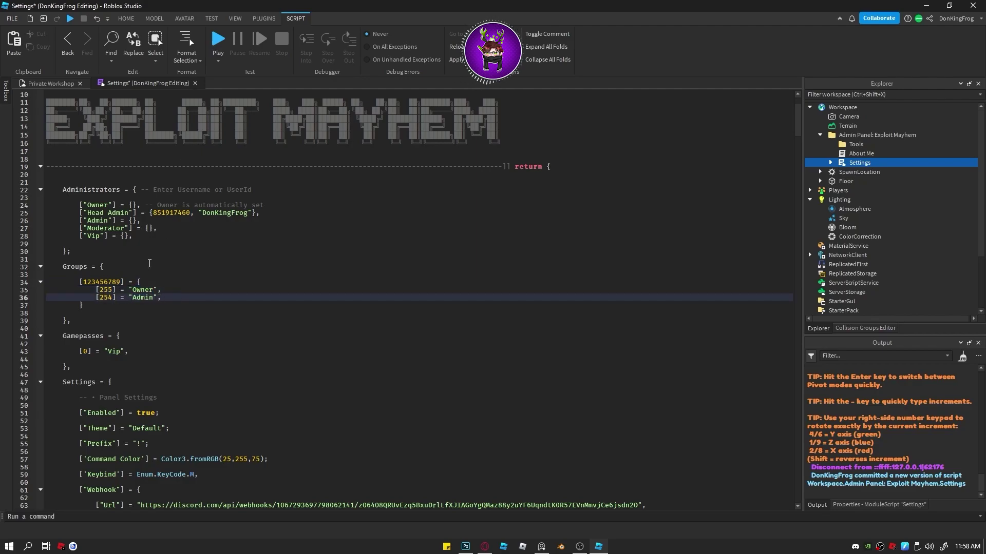
{"action": "double_click", "coordinate": [136, 298]}
{"action": "type", "text": "Mo"}
{"action": "type", "text": "Moderator"}
- Add a new rank line for "VIP" below the Moderator line
{"action": "scroll", "coordinate": [189, 323], "scroll_direction": "up", "scroll_amount": 1}
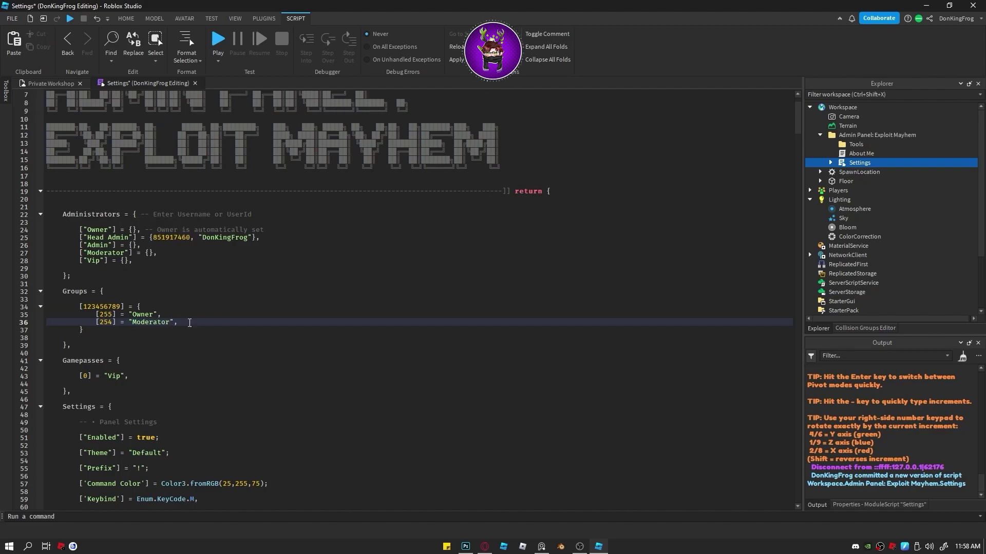
{"action": "left_click", "coordinate": [189, 323]}
{"action": "key", "text": "Return"}
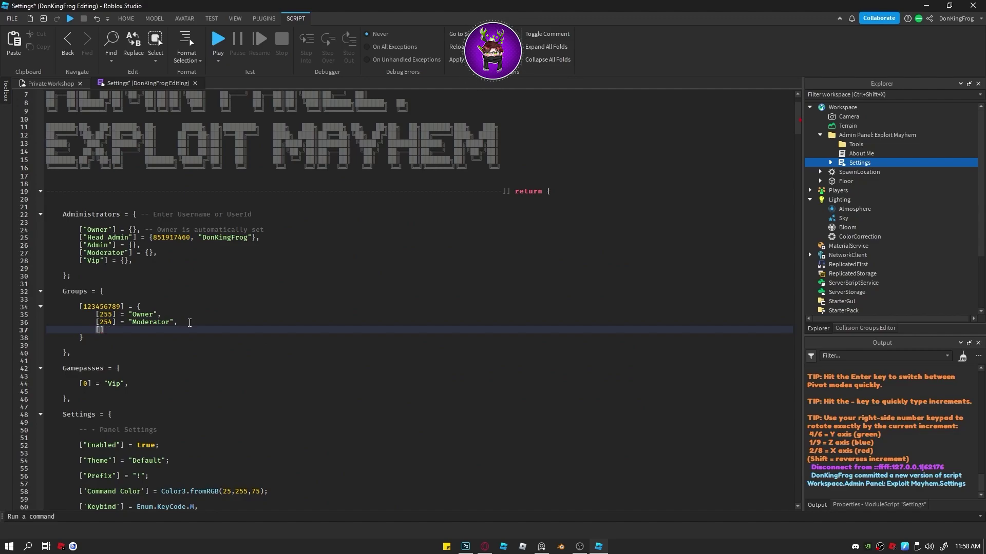
{"action": "type", "text": "[254] = \"VIP,"}
- Set the Vip rank number to 253, select the group block, and fix its commas
{"action": "double_click", "coordinate": [105, 330]}
{"action": "type", "text": "253"}
{"action": "scroll", "coordinate": [106, 330], "scroll_direction": "down", "scroll_amount": 2}
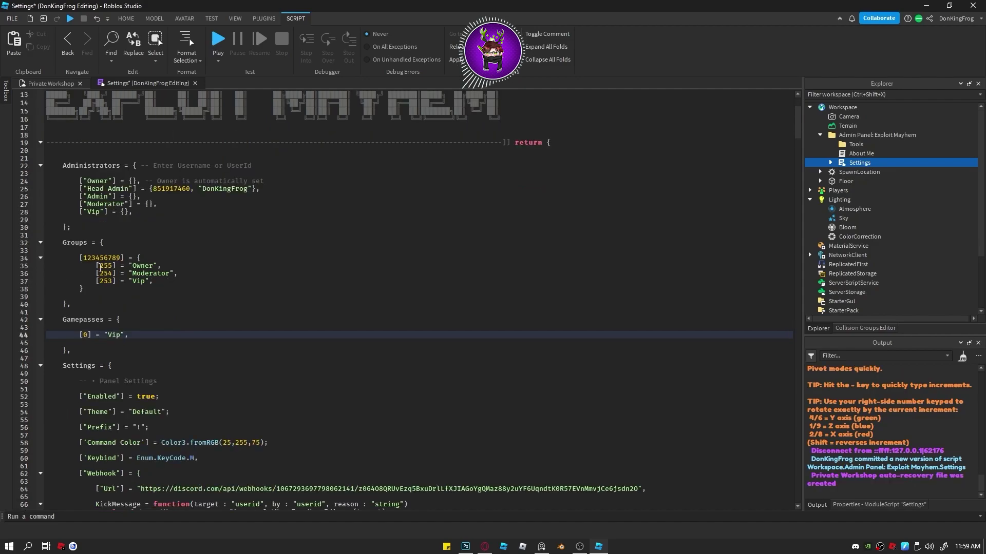
{"action": "left_click", "coordinate": [82, 260]}
{"action": "left_click_drag", "start_coordinate": [82, 259], "coordinate": [95, 287]}
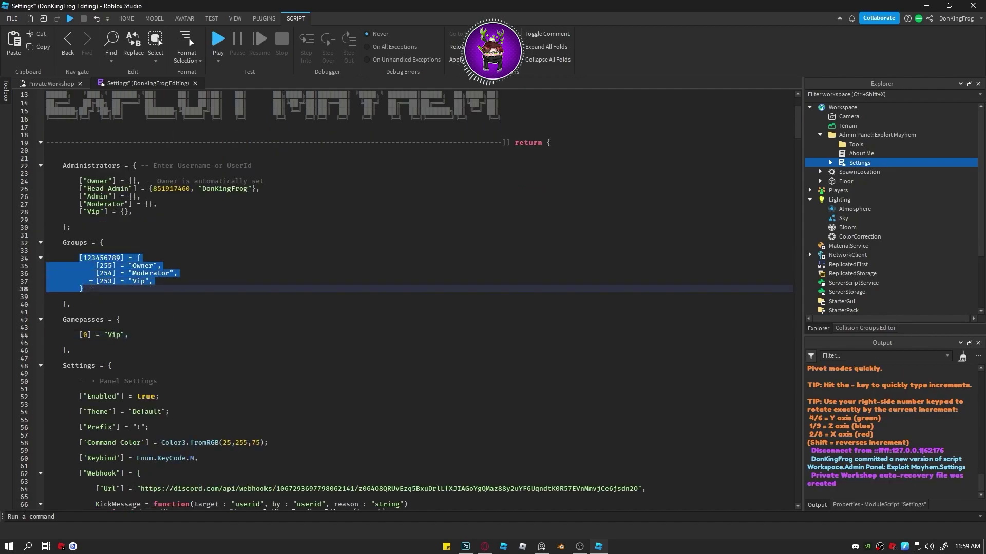
{"action": "left_click", "coordinate": [94, 290]}
{"action": "type", "text": ","}
{"action": "left_click", "coordinate": [85, 295]}
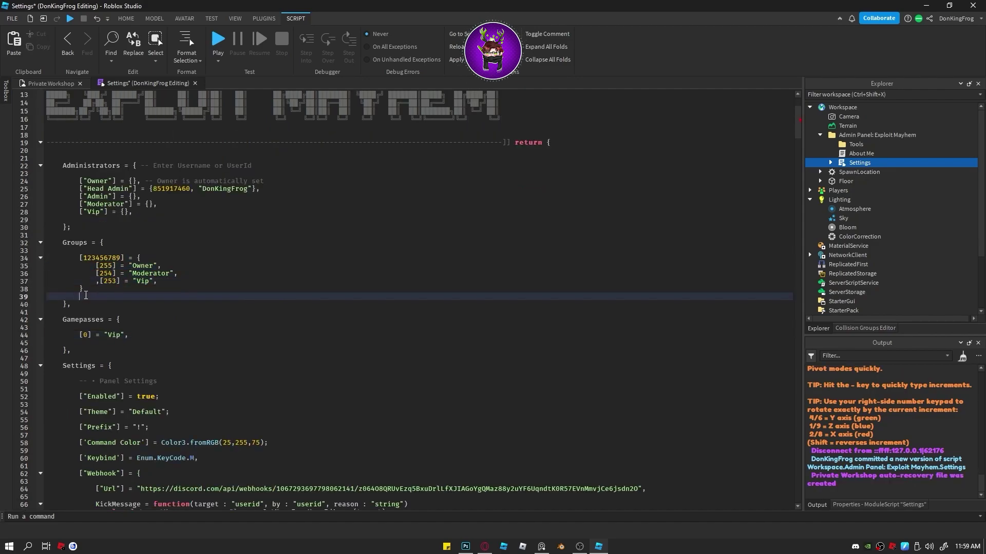
{"action": "left_click", "coordinate": [99, 281]}
{"action": "key", "text": "BackSpace"}
{"action": "left_click", "coordinate": [84, 289]}
{"action": "type", "text": ","}
{"action": "left_click", "coordinate": [80, 298]}
{"action": "key", "text": "Return"}
{"action": "type", "text": "[123456789] = { \t[255] = \"Owner\", \t[254] = \"Moderator\", \t[253] = \"Vip\", }"}
{"action": "double_click", "coordinate": [101, 305]}
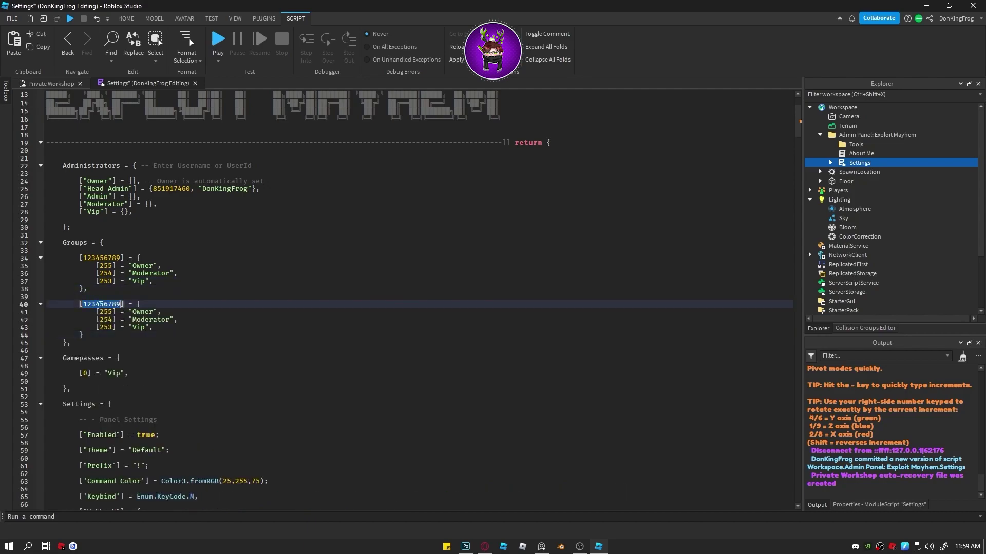
{"action": "type", "text": "1275872522"}
- Delete the second group's Moderator and Vip lines, leaving only rank 255
{"action": "left_click", "coordinate": [101, 312]}
{"action": "left_click_drag", "start_coordinate": [154, 327], "coordinate": [14, 319]}
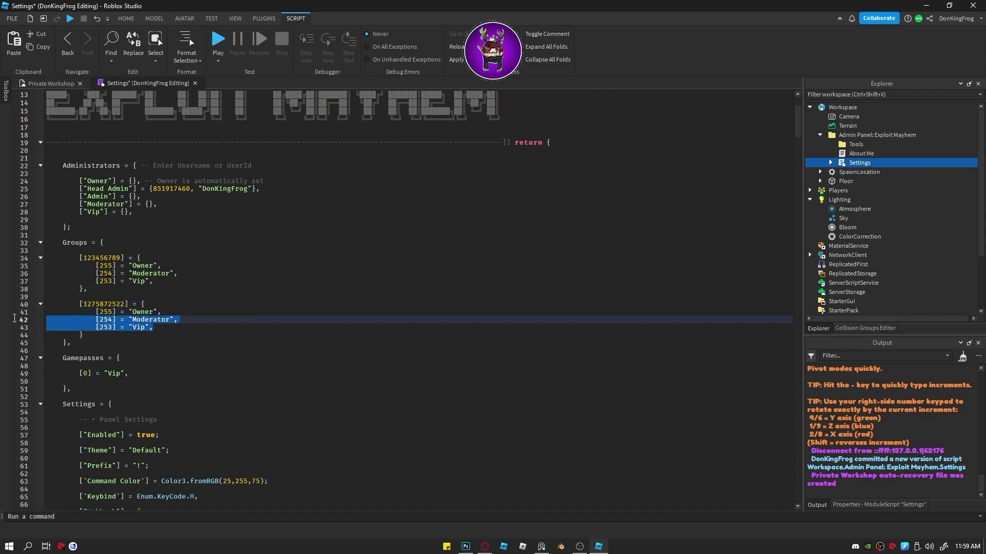
{"action": "key", "text": "BackSpace"}
{"action": "key", "text": "BackSpace"}
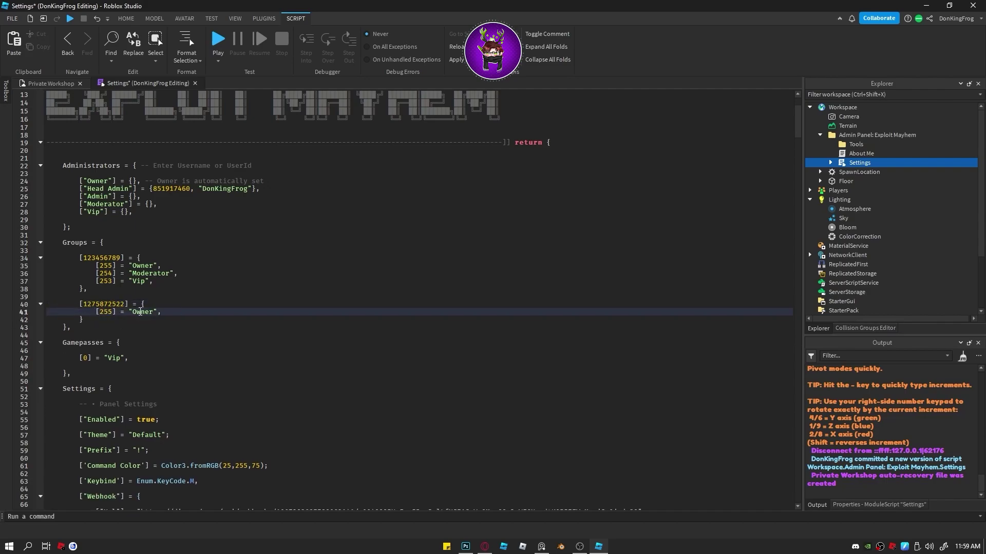
{"action": "double_click", "coordinate": [140, 311]}
{"action": "type", "text": "Admi"}
{"action": "double_click", "coordinate": [139, 312]}
- Restore the second group's Owner rank and set gamepass line 47 to [123789578] = "Admin"
{"action": "type", "text": "Owner"}
{"action": "scroll", "coordinate": [88, 262], "scroll_direction": "down", "scroll_amount": 4}
{"action": "left_click", "coordinate": [88, 263]}
{"action": "key", "text": "BackSpace"}
{"action": "type", "text": "123789578"}
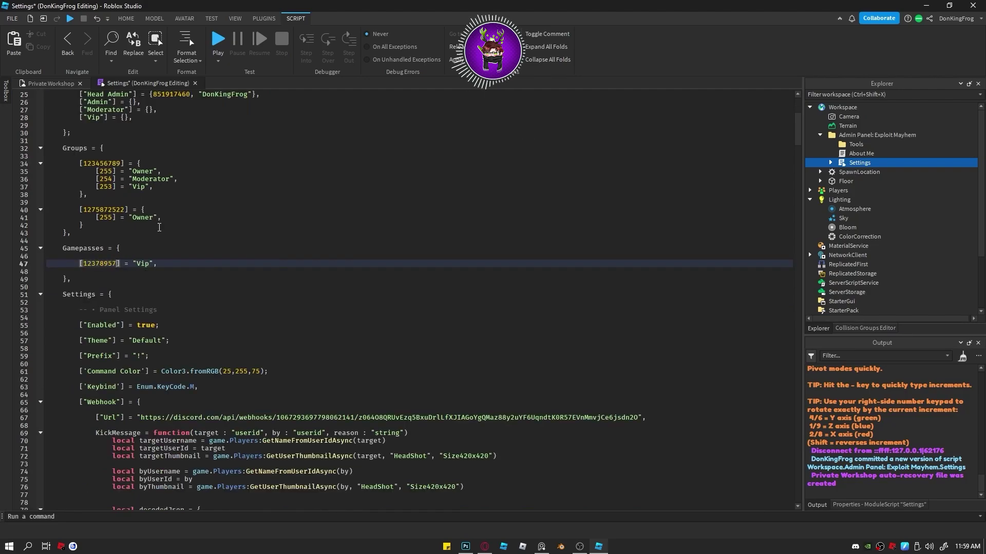
{"action": "double_click", "coordinate": [145, 264]}
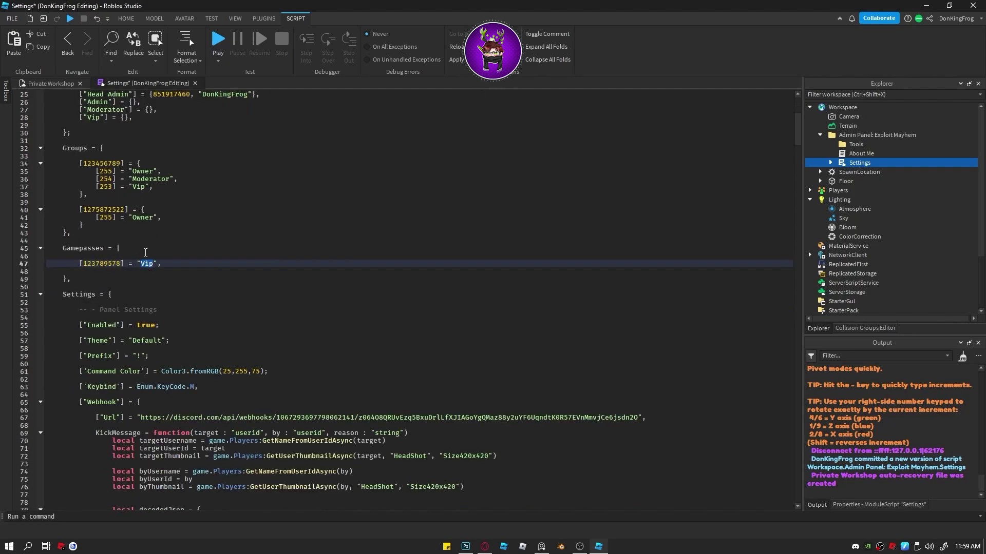
{"action": "type", "text": "Admin"}
{"action": "left_click", "coordinate": [145, 251]}
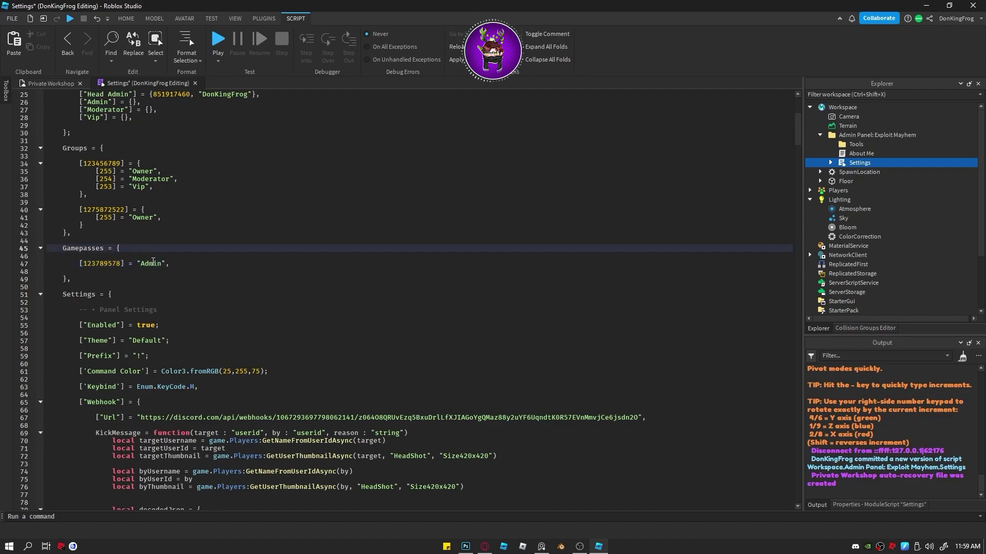
- Duplicate the gamepass line as [895892785] = "Vip"
{"action": "left_click", "coordinate": [172, 264]}
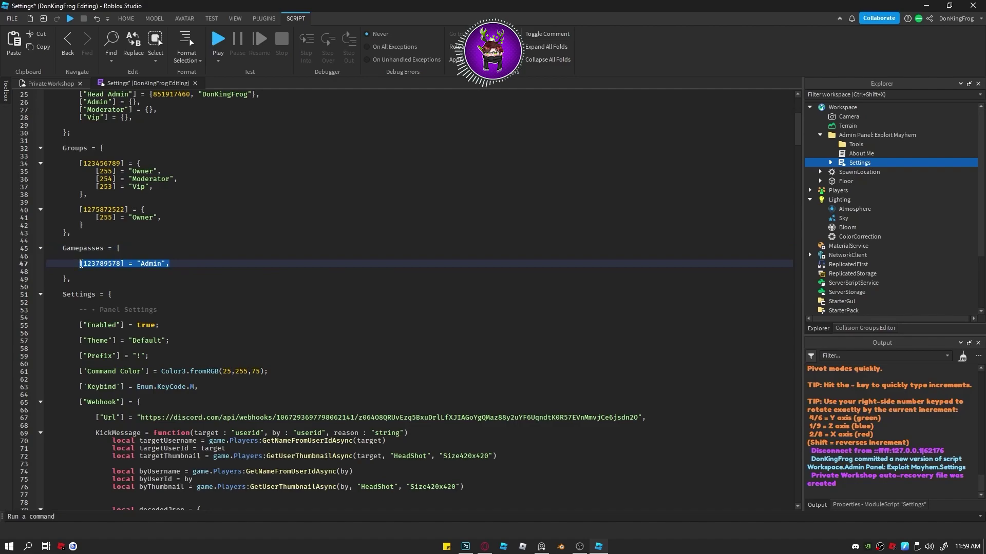
{"action": "left_click", "coordinate": [80, 263]}
{"action": "type", "text": "[123789578] = \"Admin\","}
{"action": "double_click", "coordinate": [96, 271]}
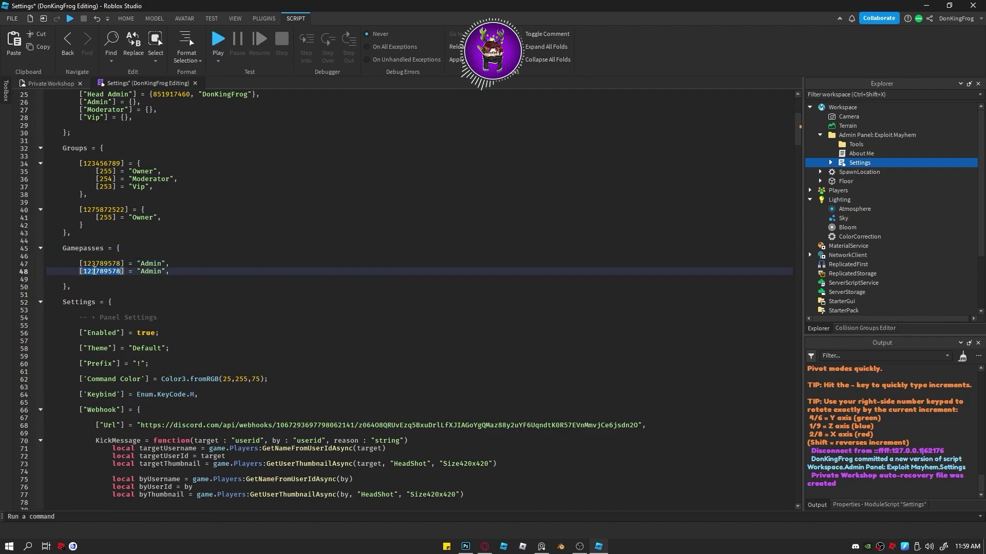
{"action": "type", "text": "895892785"}
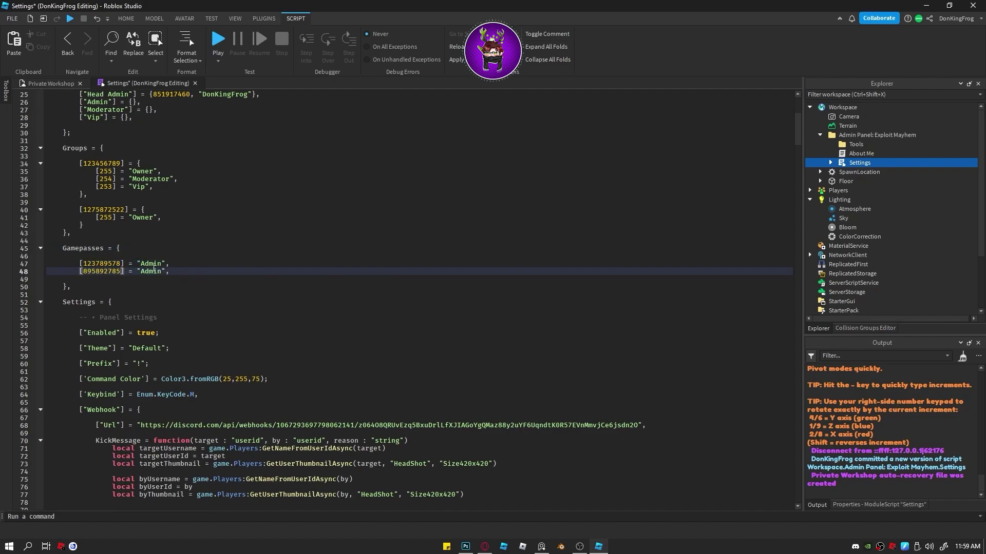
{"action": "double_click", "coordinate": [150, 271]}
{"action": "type", "text": "Vip"}
{"action": "left_click", "coordinate": [206, 241]}
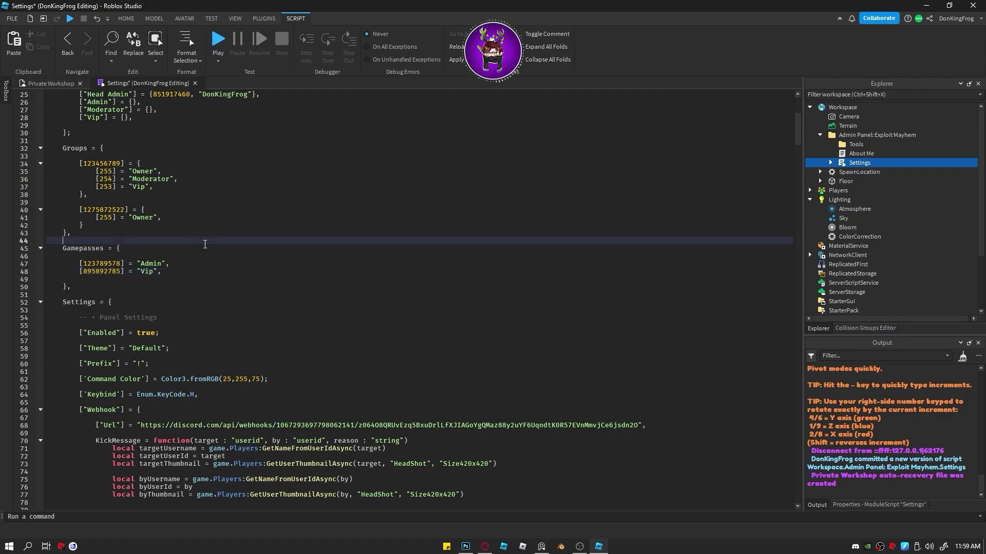
- Collapse the Webhook block and keep the Enabled setting as true
{"action": "left_click", "coordinate": [41, 411]}
{"action": "scroll", "coordinate": [219, 368], "scroll_direction": "down", "scroll_amount": 3}
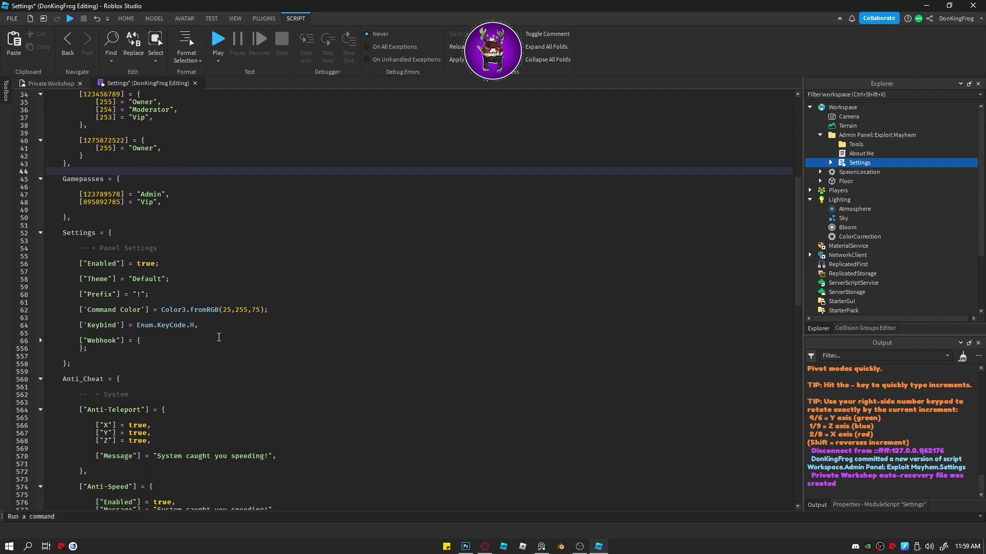
{"action": "left_click", "coordinate": [154, 294]}
{"action": "left_click", "coordinate": [127, 264]}
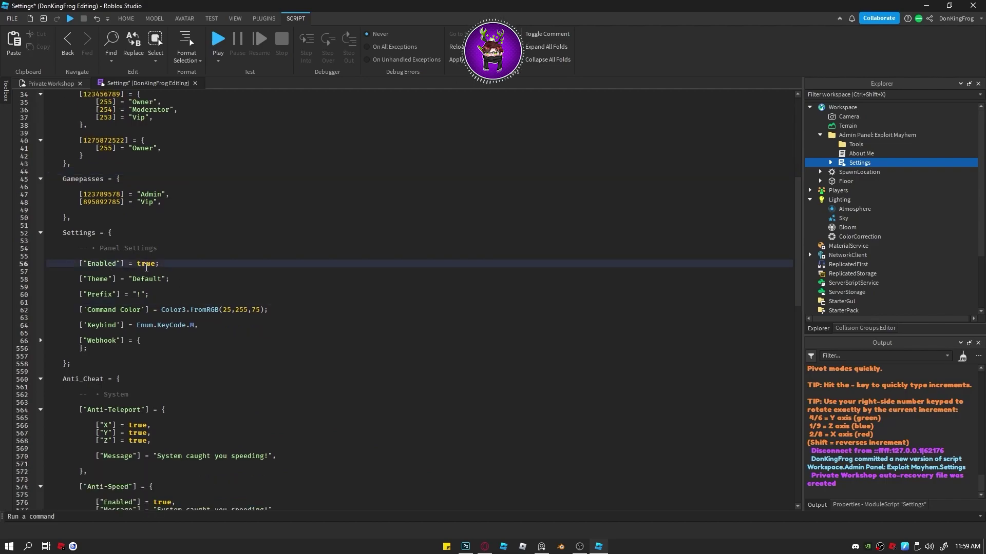
{"action": "double_click", "coordinate": [147, 265]}
{"action": "type", "text": "fa"}
{"action": "key", "text": "BackSpace"}
{"action": "key", "text": "BackSpace"}
{"action": "type", "text": "t"}
{"action": "key", "text": "Tab"}
- Replace the "!" Prefix with ";frogmand"
{"action": "double_click", "coordinate": [140, 280]}
{"action": "left_click", "coordinate": [213, 280]}
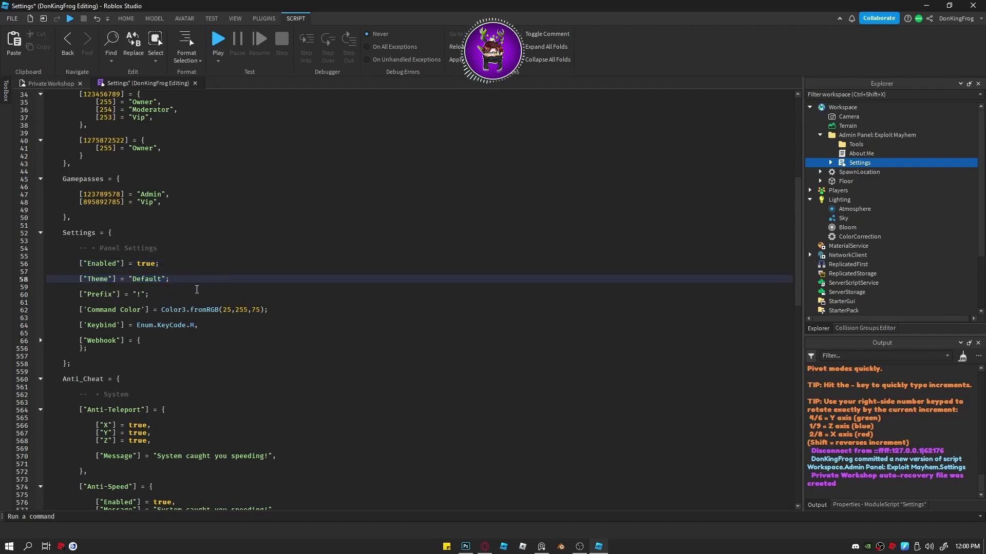
{"action": "scroll", "coordinate": [192, 292], "scroll_direction": "down", "scroll_amount": 2}
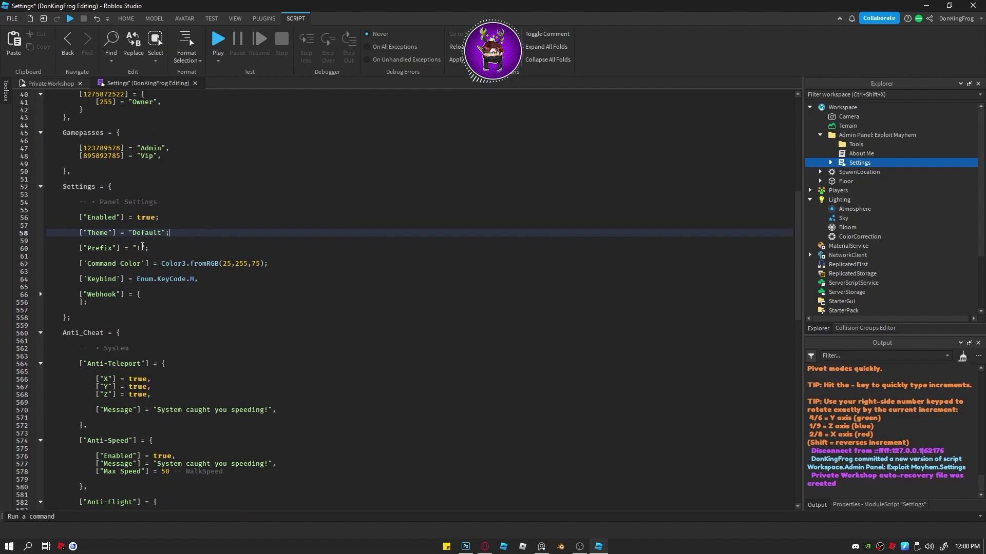
{"action": "double_click", "coordinate": [140, 248]}
{"action": "type", "text": ";"}
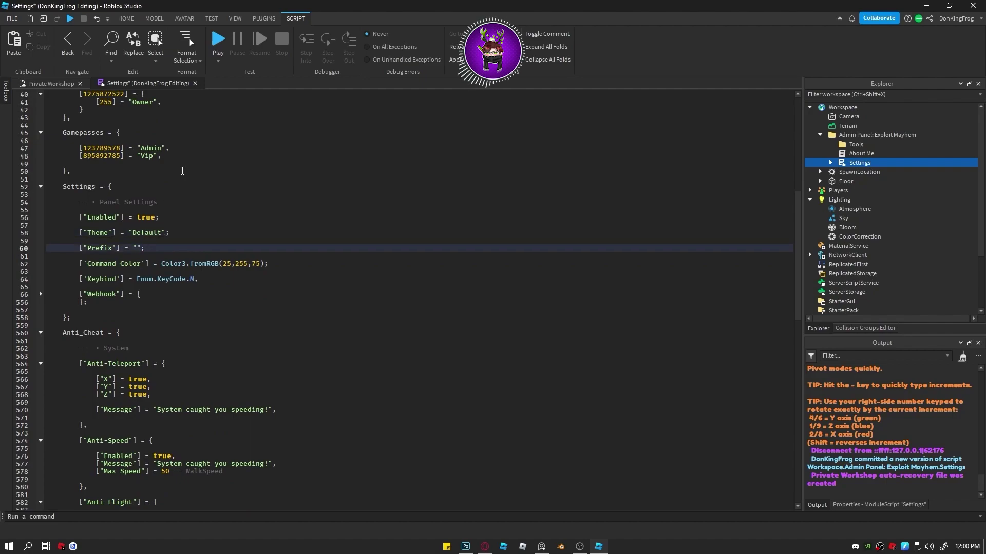
{"action": "type", "text": "frogmand"}
- Revert the prefix to "!", preview then cancel a Command Color change, and keep Keybind M
{"action": "key", "text": "BackSpace"}
{"action": "key", "text": "BackSpace"}
{"action": "key", "text": "BackSpace"}
{"action": "key", "text": "BackSpace"}
{"action": "key", "text": "BackSpace"}
{"action": "left_click", "coordinate": [236, 263]}
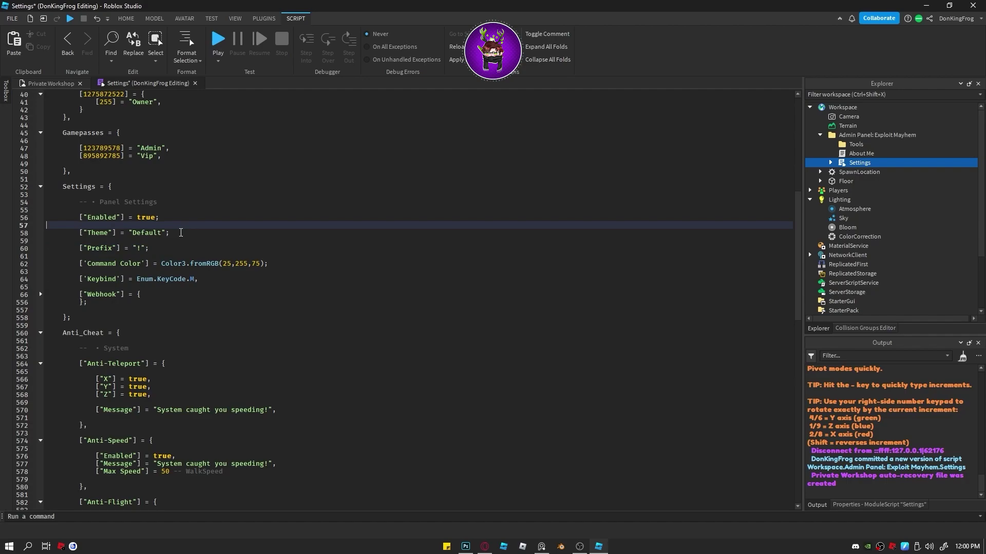
{"action": "left_click", "coordinate": [242, 272]}
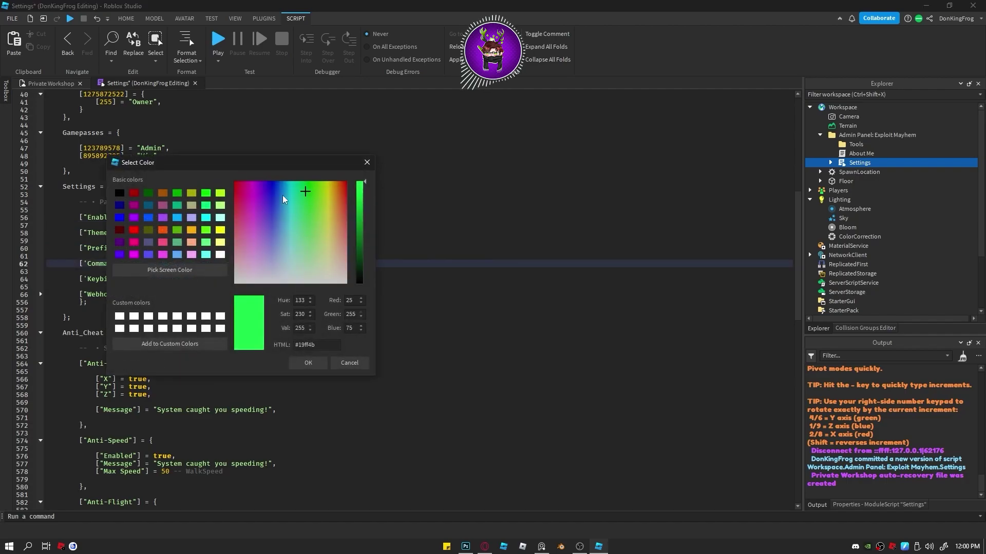
{"action": "left_click_drag", "start_coordinate": [298, 264], "coordinate": [262, 251]}
{"action": "left_click", "coordinate": [308, 198]}
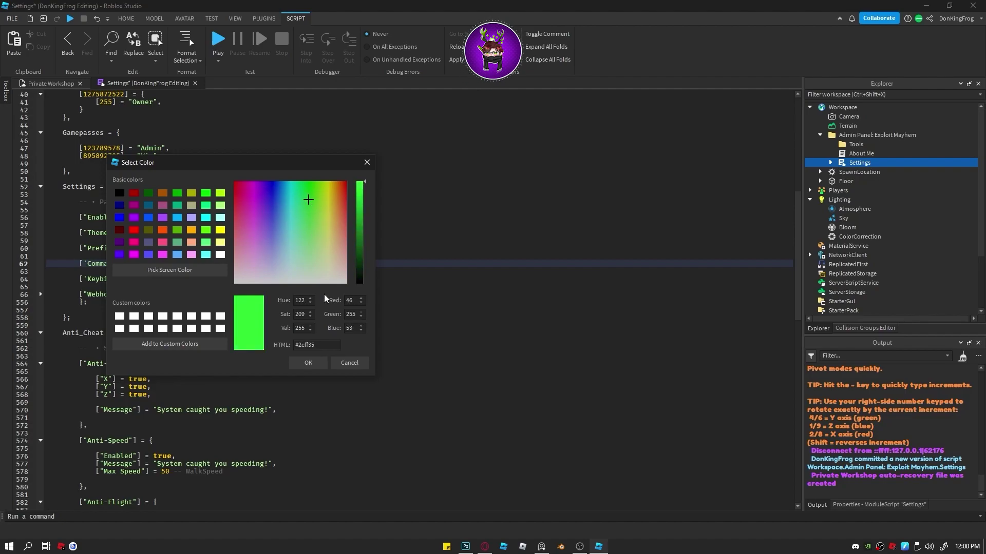
{"action": "left_click", "coordinate": [349, 363]}
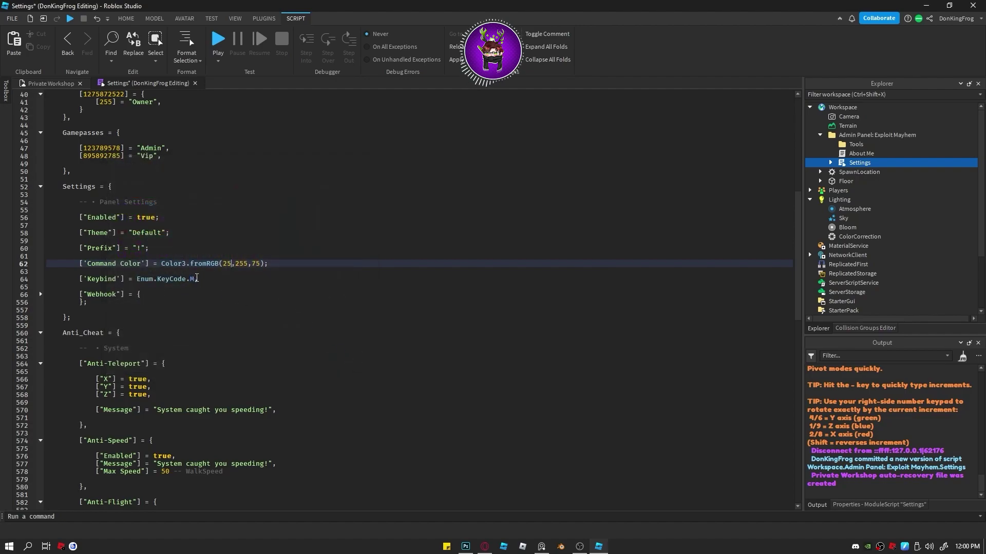
{"action": "double_click", "coordinate": [194, 279]}
{"action": "type", "text": "M"}
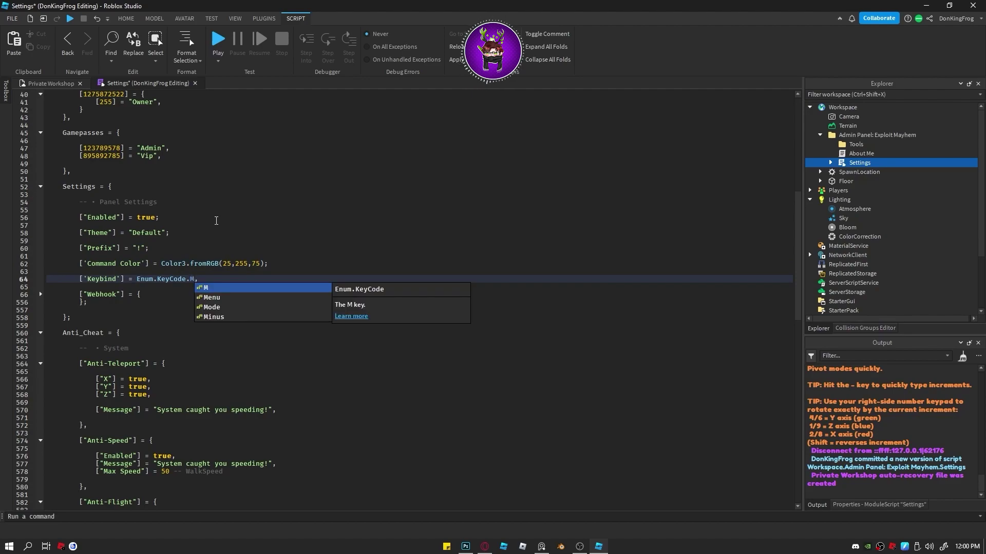
{"action": "left_click", "coordinate": [216, 221]}
- Collapse the Anti_Cheat section of the Settings script
{"action": "left_click", "coordinate": [41, 334]}
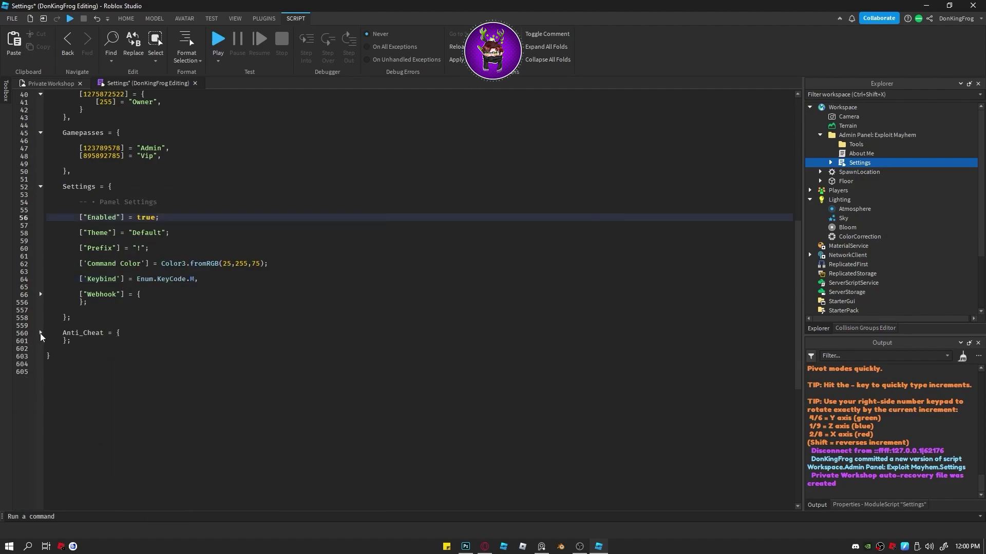
{"action": "left_click", "coordinate": [77, 334]}
{"action": "left_click", "coordinate": [40, 333]}
{"action": "scroll", "coordinate": [82, 339], "scroll_direction": "down", "scroll_amount": 9}
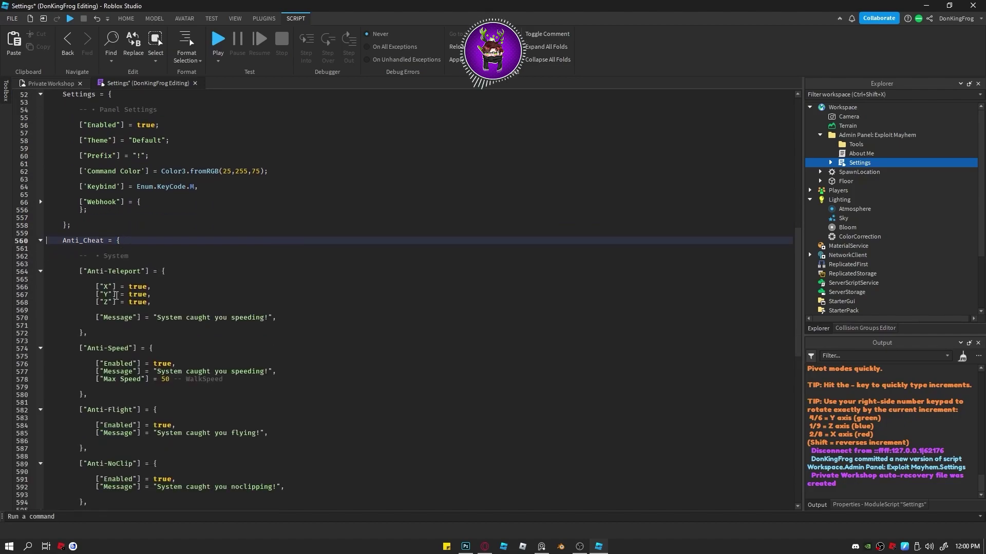
{"action": "scroll", "coordinate": [86, 339], "scroll_direction": "up", "scroll_amount": 2}
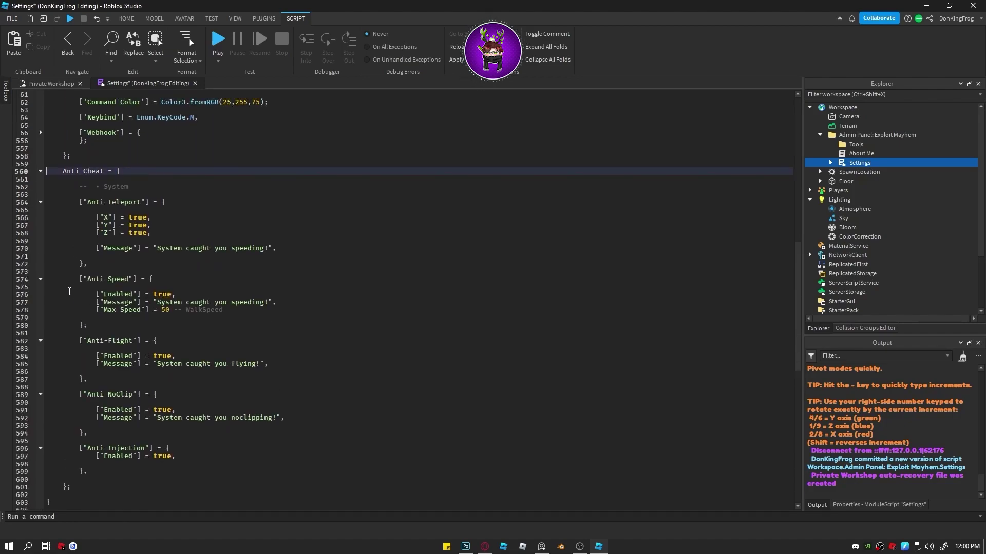
{"action": "left_click", "coordinate": [40, 171]}
{"action": "left_click_drag", "start_coordinate": [26, 186], "coordinate": [25, 163]}
{"action": "left_click", "coordinate": [155, 199]}
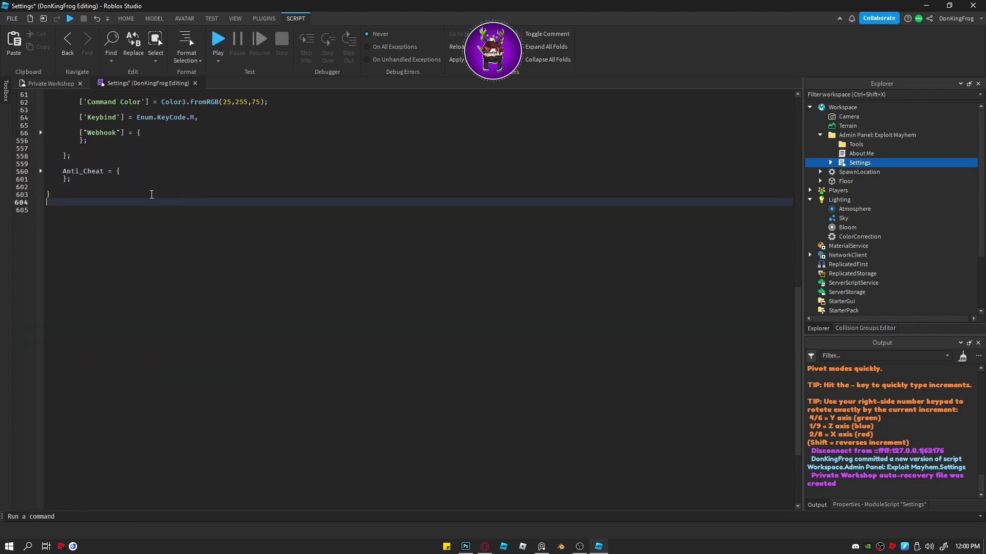
{"action": "key", "text": "ctrl+z"}
- Close the Settings script and frame the spawn pad in the viewport
{"action": "left_click", "coordinate": [195, 83]}
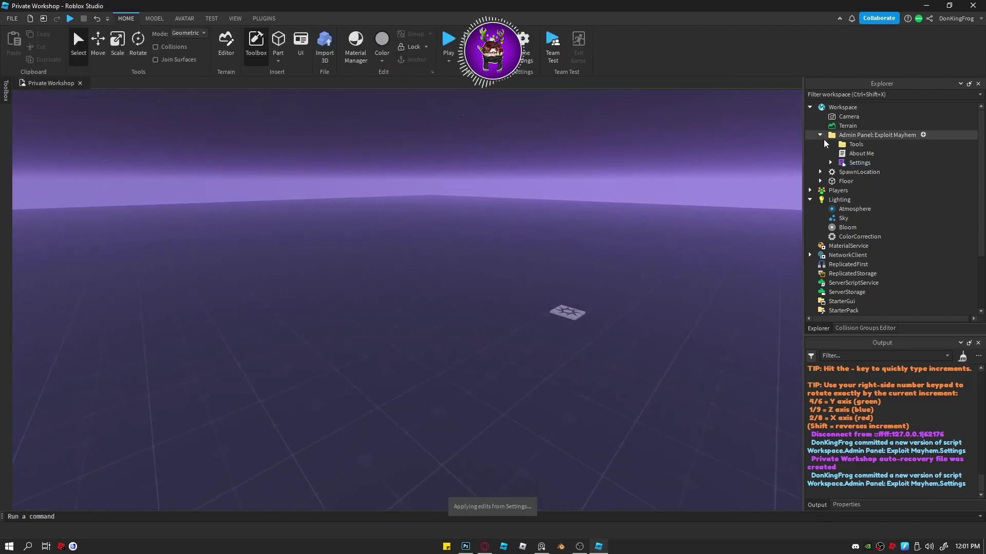
{"action": "key", "text": "w"}
{"action": "left_click", "coordinate": [863, 137]}
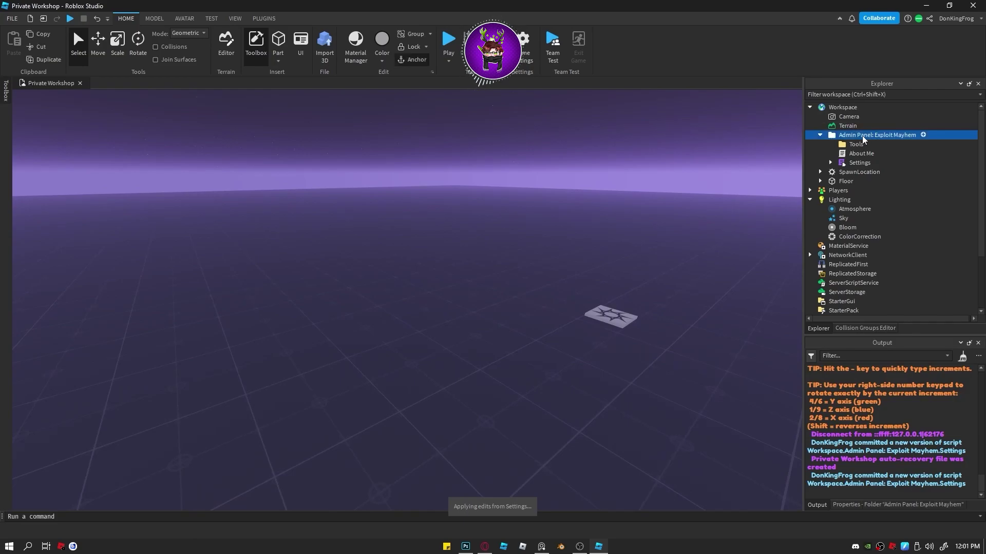
{"action": "left_click", "coordinate": [853, 144]}
{"action": "left_click", "coordinate": [638, 161]}
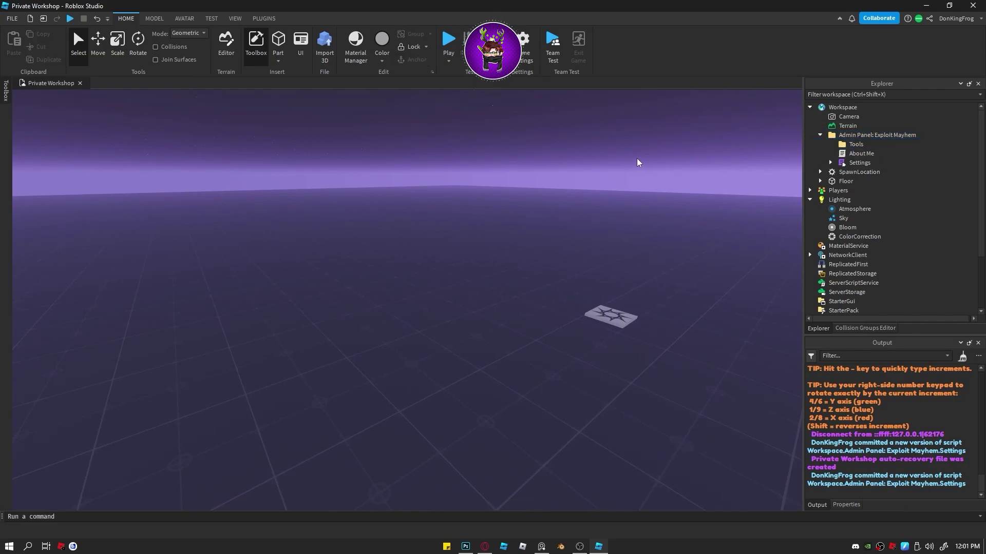
{"action": "right_click_drag", "start_coordinate": [638, 161], "coordinate": [631, 156]}
{"action": "key", "text": "d"}
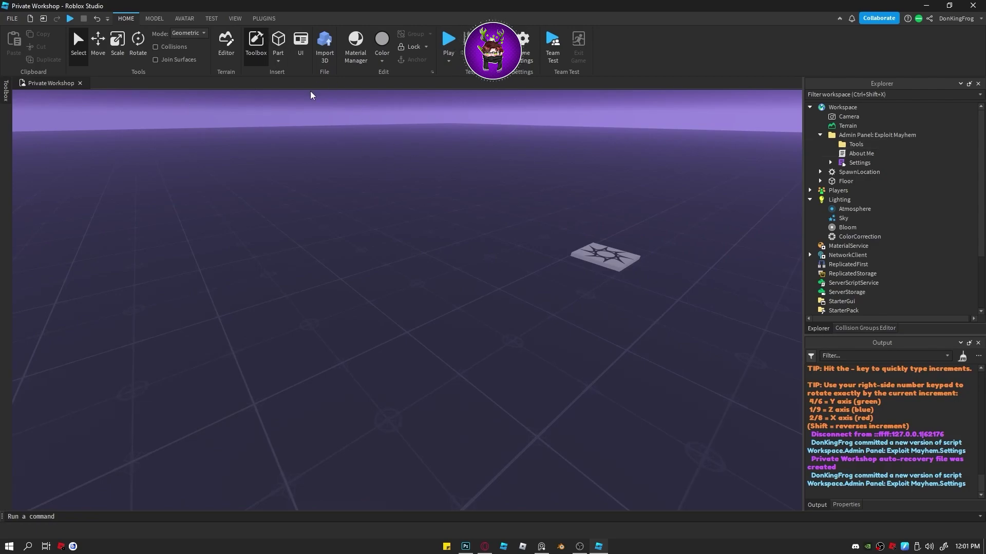
- Insert a Part, group it, and add a Tool named Block to the model
{"action": "left_click", "coordinate": [280, 45]}
{"action": "key", "text": "ctrl+g"}
{"action": "key", "text": "ctrl+i"}
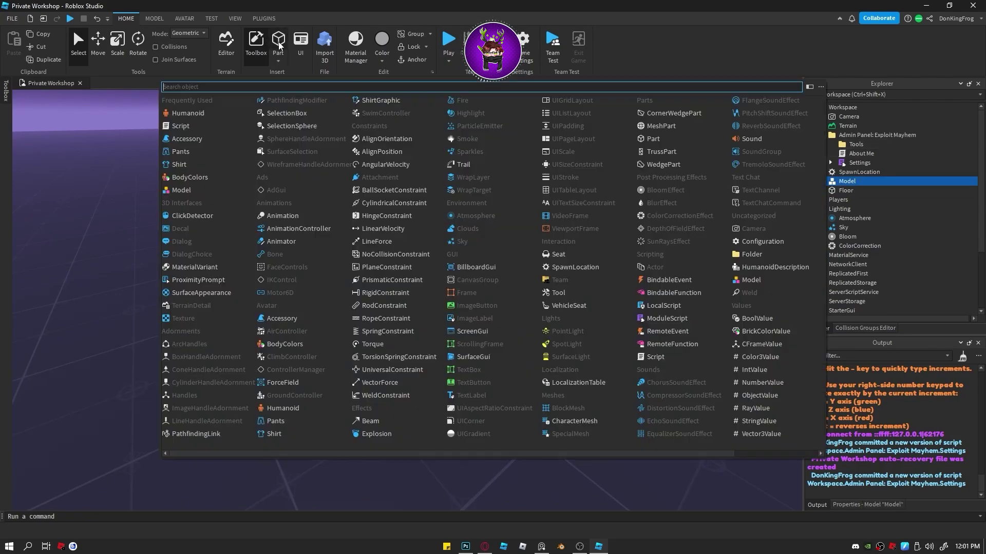
{"action": "type", "text": "too"}
{"action": "left_click", "coordinate": [179, 100]}
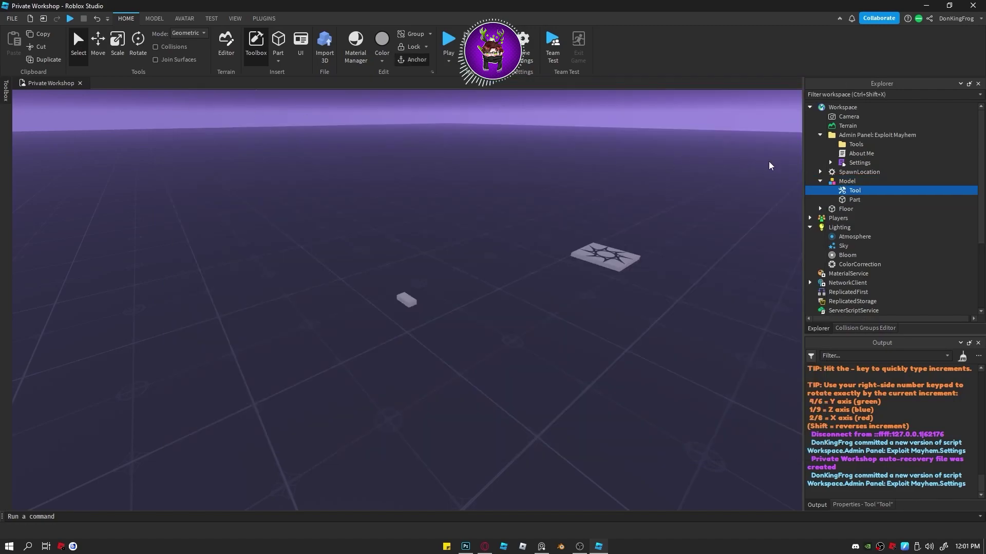
{"action": "key", "text": "F2"}
{"action": "type", "text": "Block"}
{"action": "key", "text": "Return"}
- Move the part into Block, ungroup the model, and rename the part Handle
{"action": "left_click_drag", "start_coordinate": [854, 199], "coordinate": [856, 191]}
{"action": "left_click", "coordinate": [849, 185]}
{"action": "key", "text": "ctrl+u"}
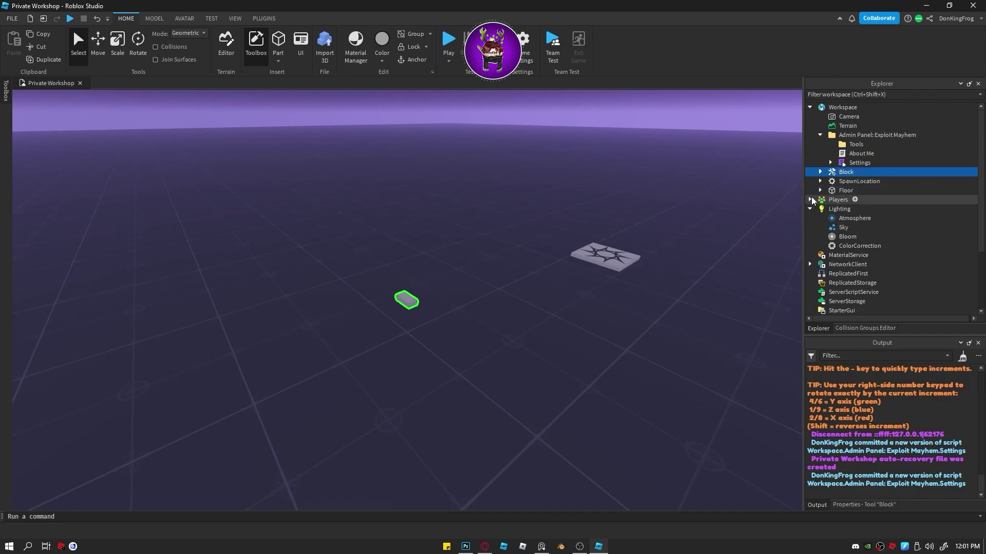
{"action": "key", "text": "f"}
{"action": "left_click", "coordinate": [861, 183]}
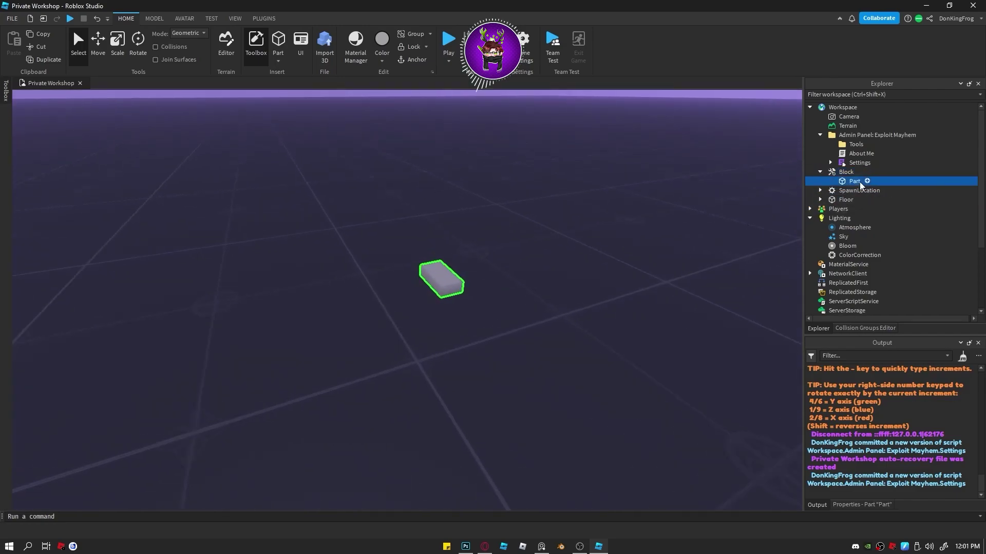
{"action": "double_click", "coordinate": [856, 183]}
{"action": "type", "text": "Handle"}
{"action": "key", "text": "Return"}
- Move the Block tool into the admin panel's Tools folder
{"action": "scroll", "coordinate": [387, 356], "scroll_direction": "up", "scroll_amount": 3}
{"action": "scroll", "coordinate": [387, 355], "scroll_direction": "down", "scroll_amount": 3}
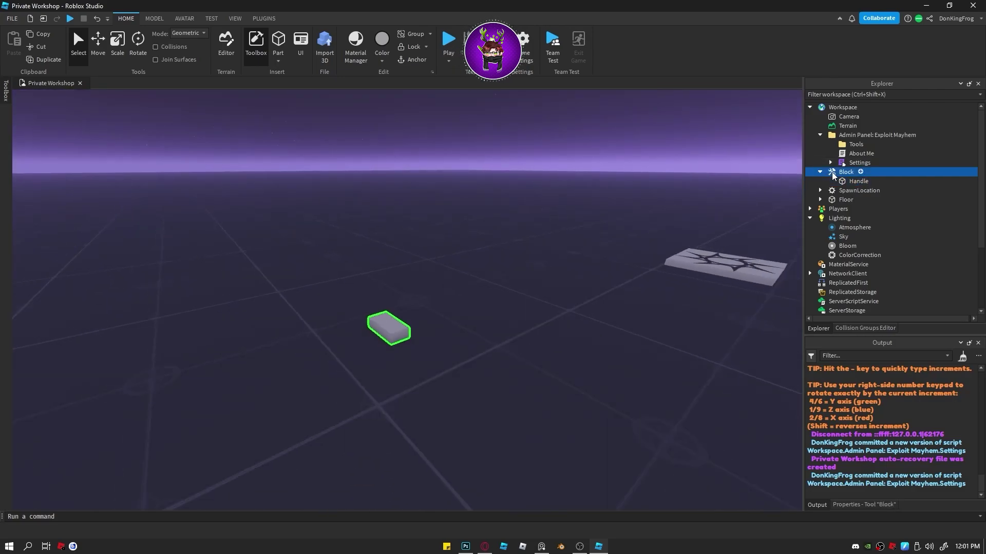
{"action": "left_click_drag", "start_coordinate": [833, 173], "coordinate": [856, 147]}
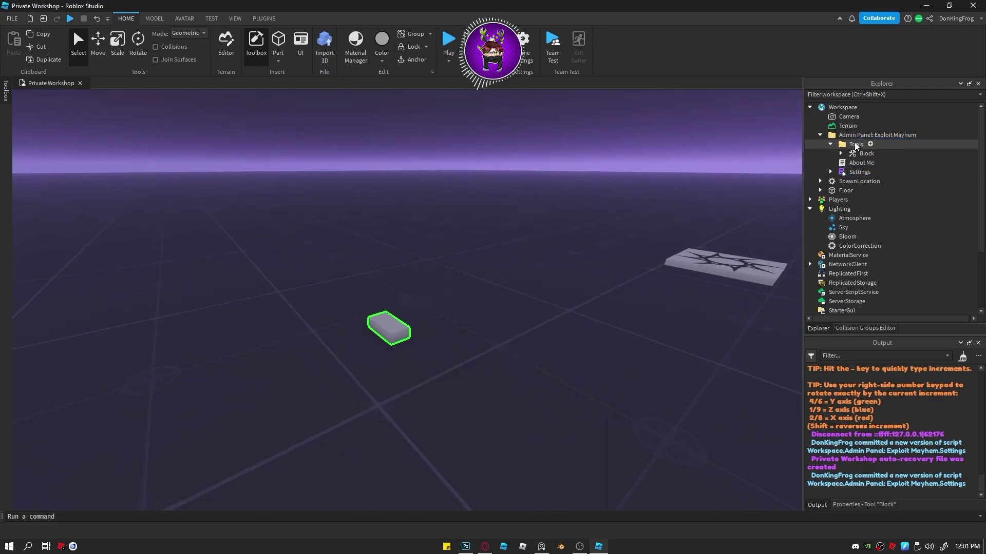
{"action": "left_click", "coordinate": [457, 260]}
{"action": "scroll", "coordinate": [455, 255], "scroll_direction": "down", "scroll_amount": 5}
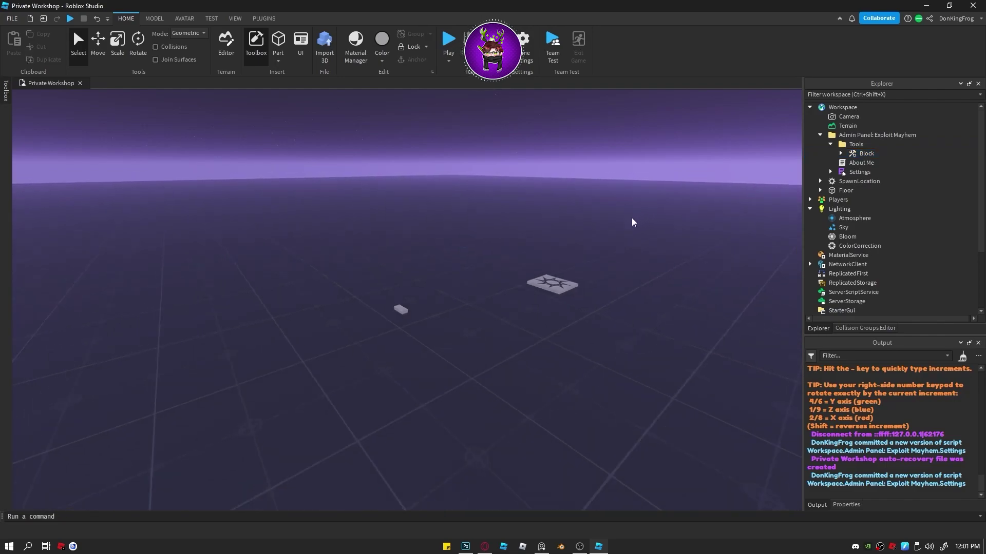
- Start a play test and open the EM admin panel from its green icon
{"action": "key", "text": "F5"}
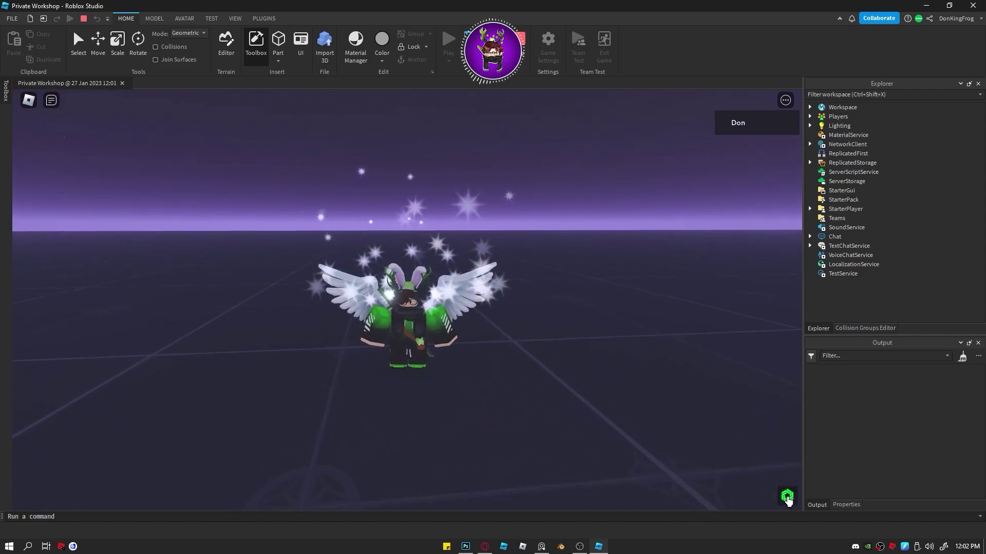
{"action": "left_click", "coordinate": [787, 496]}
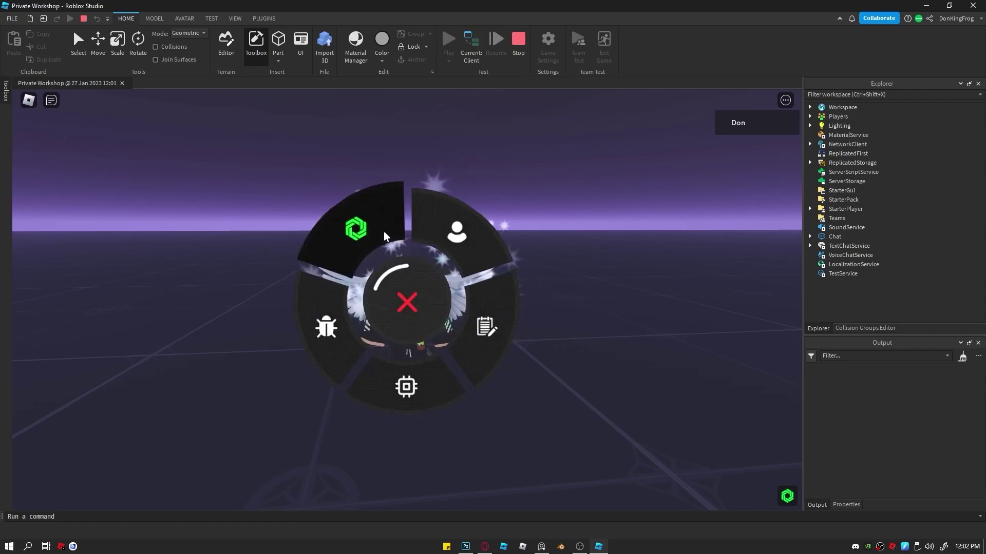
{"action": "left_click", "coordinate": [382, 235]}
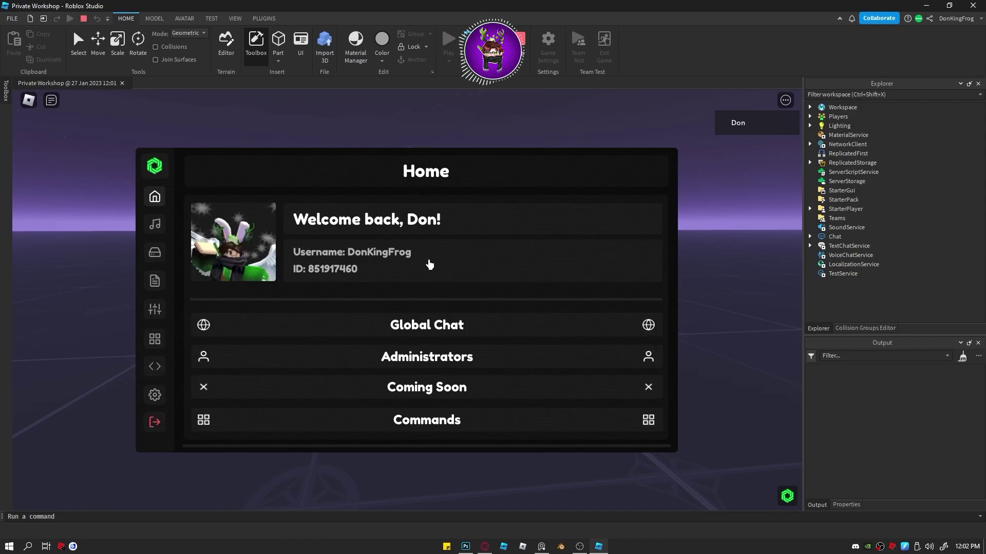
- View the Administrators page, then switch through Music to the Settings page
{"action": "left_click", "coordinate": [425, 341]}
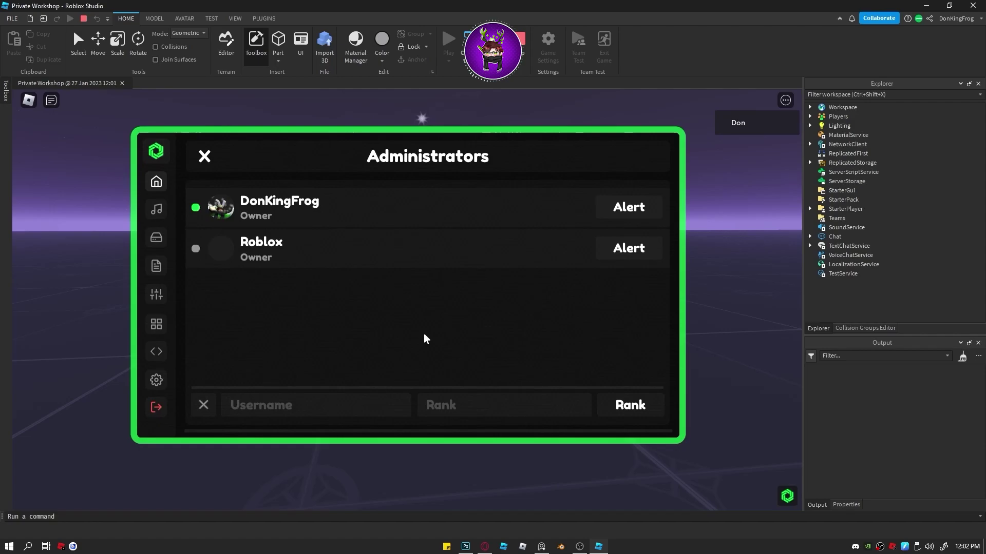
{"action": "left_click", "coordinate": [205, 157]}
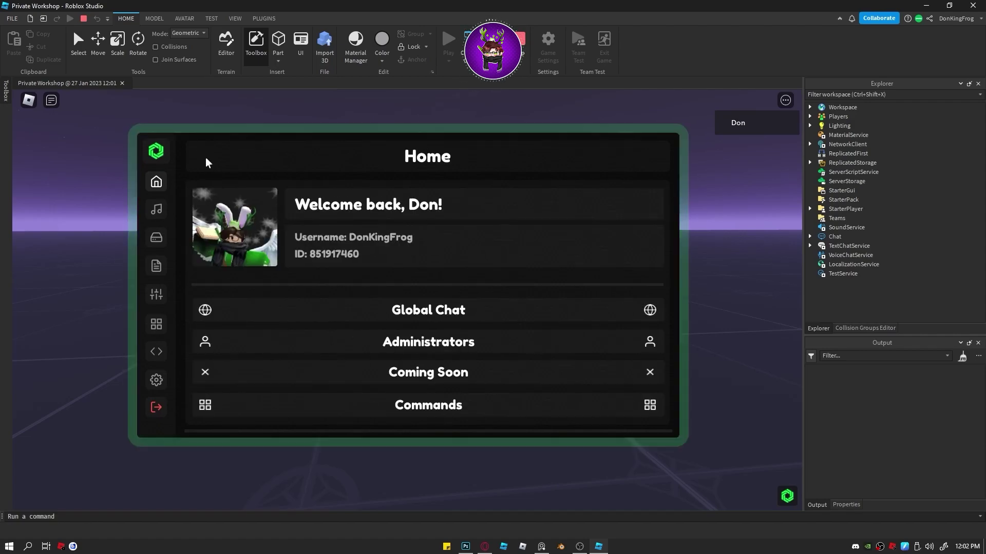
{"action": "left_click", "coordinate": [165, 205]}
{"action": "left_click", "coordinate": [164, 265]}
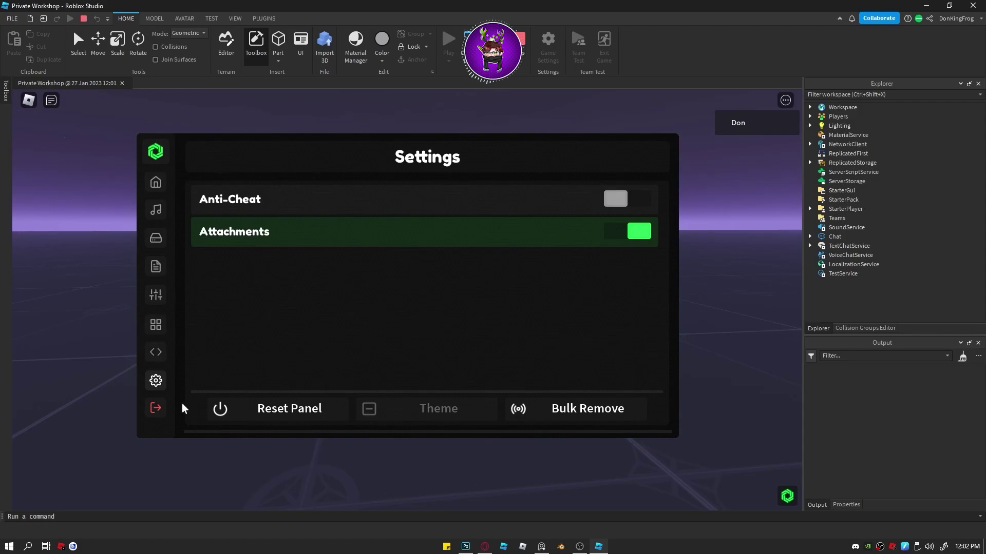
- Close the admin panel, then use the !tools chat command to give the avatar the Block tool
{"action": "left_click", "coordinate": [156, 409]}
{"action": "type", "text": "!tools"}
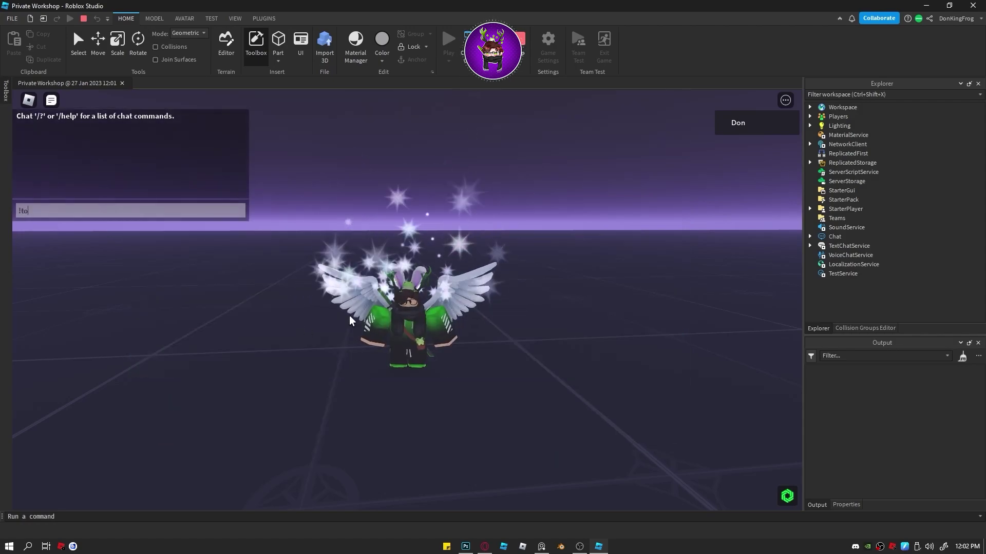
{"action": "key", "text": "Return"}
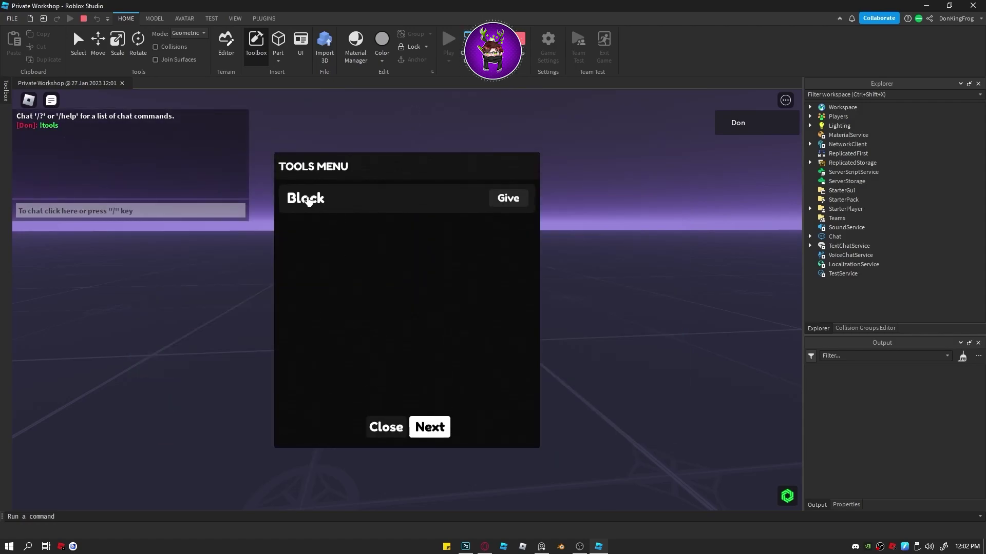
{"action": "left_click", "coordinate": [496, 210]}
{"action": "left_click", "coordinate": [379, 427]}
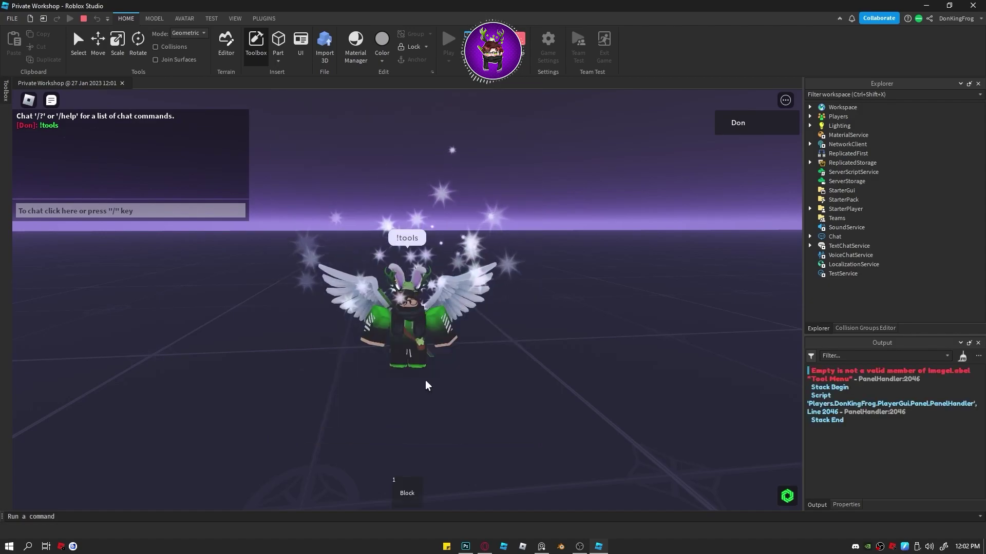
- Equip and put away the Block tool twice with the 1 key
{"action": "key", "text": "1"}
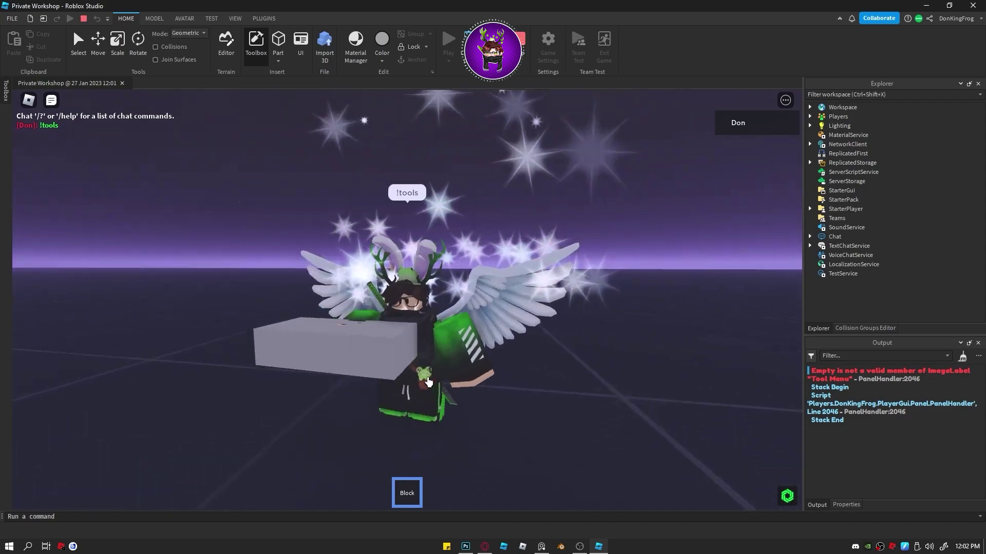
{"action": "key", "text": "1"}
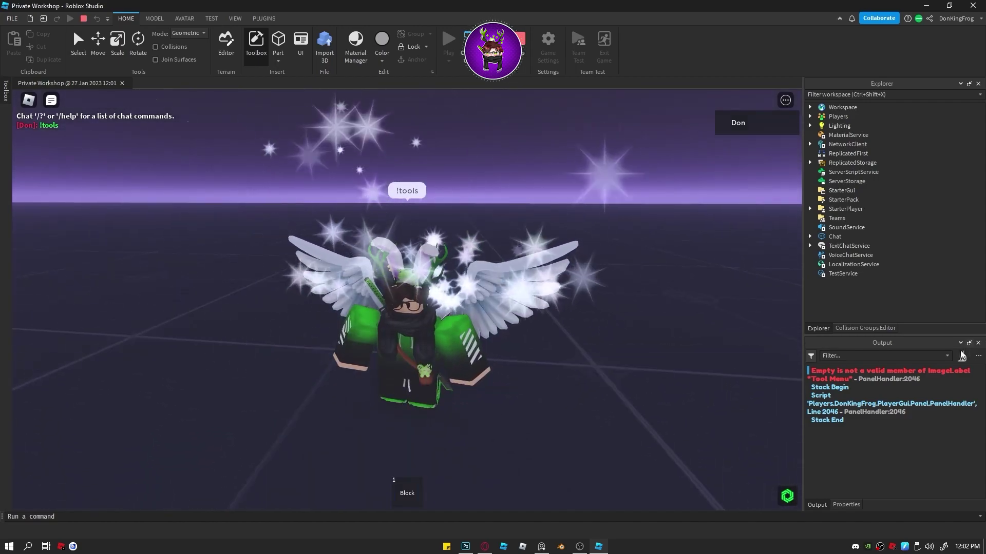
{"action": "key", "text": "1"}
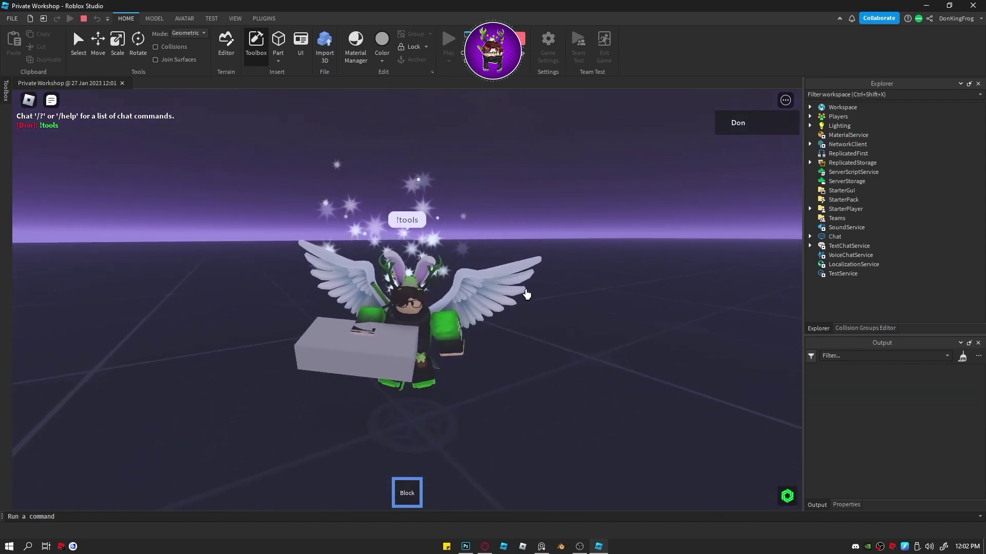
{"action": "key", "text": "1"}
{"action": "scroll", "coordinate": [528, 291], "scroll_direction": "down", "scroll_amount": 3}
- Send the test message 'e' in chat, then send !command to show the Updates, Prefix and Settings list
{"action": "key", "text": "slash"}
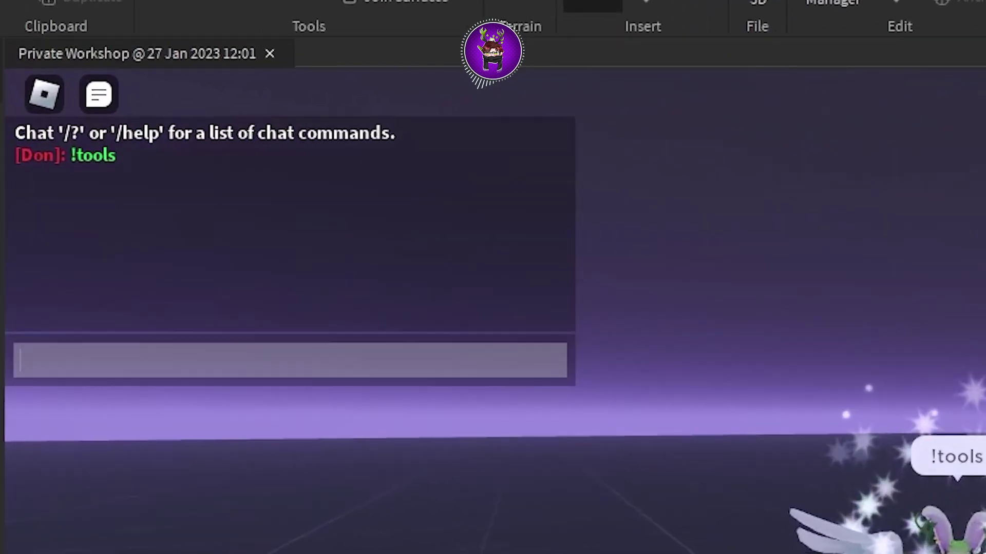
{"action": "type", "text": "e"}
{"action": "key", "text": "Return"}
{"action": "key", "text": "slash"}
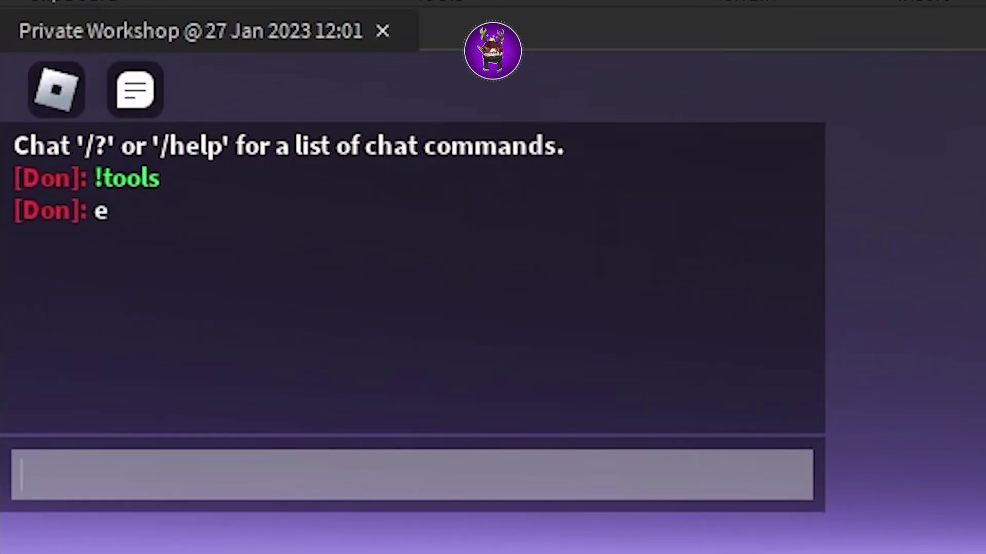
{"action": "type", "text": "!command"}
{"action": "key", "text": "Return"}
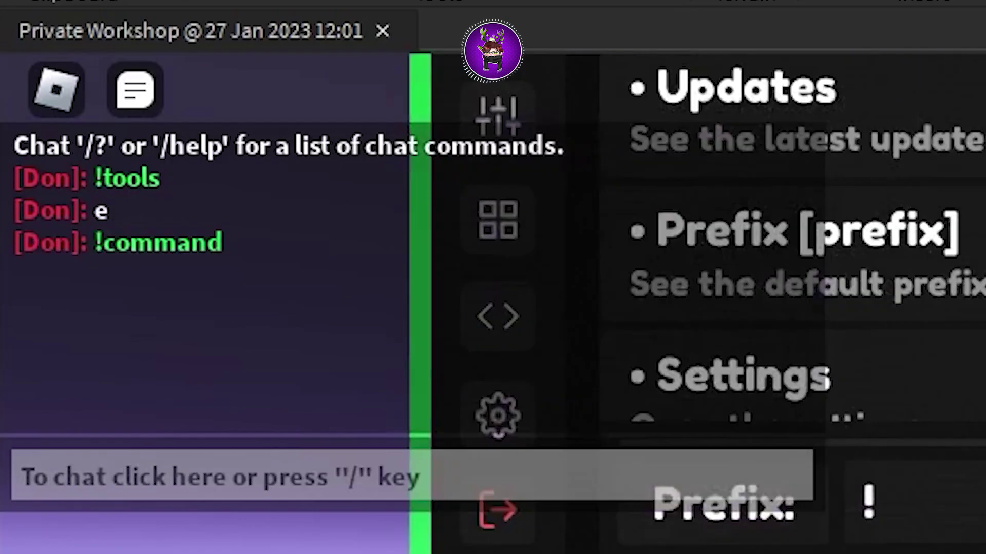